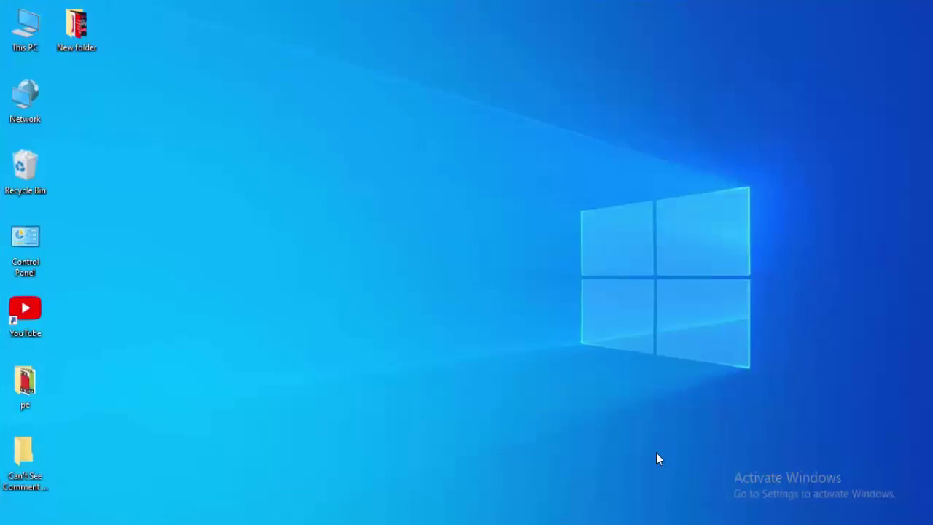
- Restart the Windows Explorer process from Task Manager's process list
right_click(723, 524)
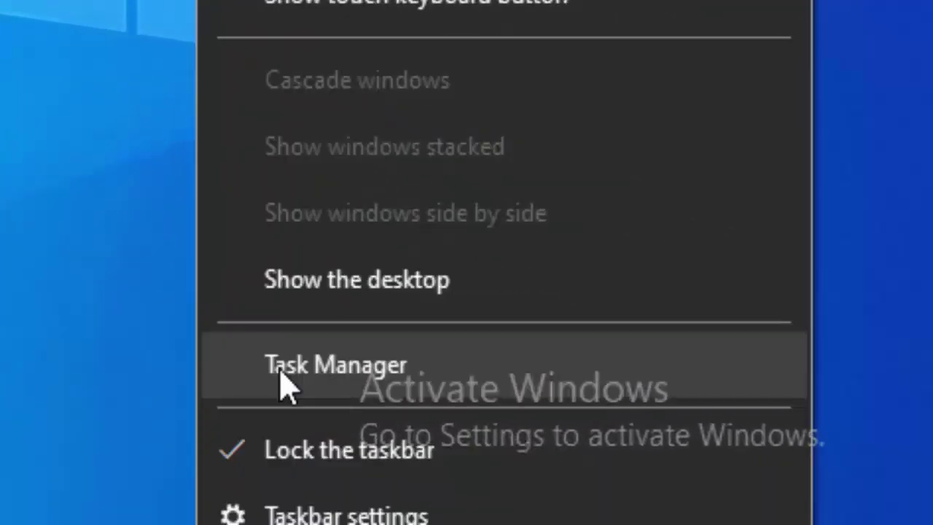
left_click(282, 376)
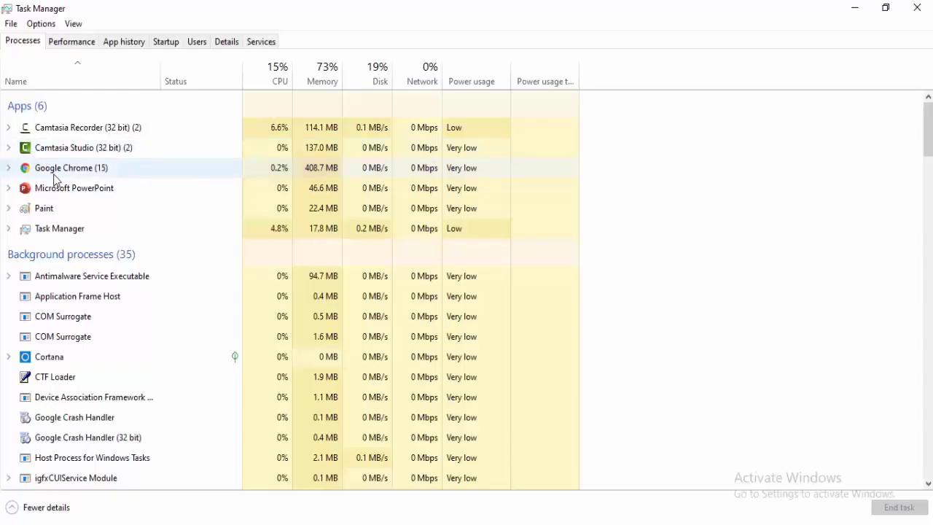
left_click(54, 175)
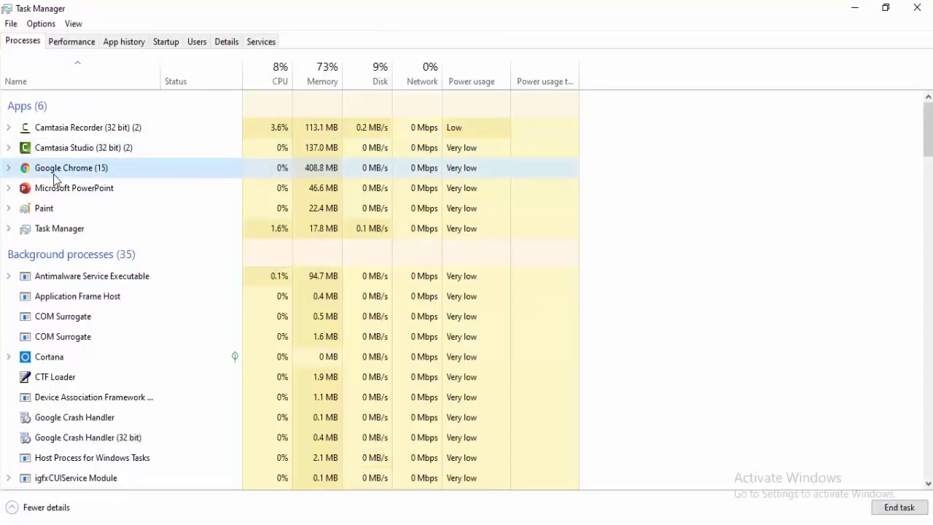
key("Page_Down")
key("Page_Down")
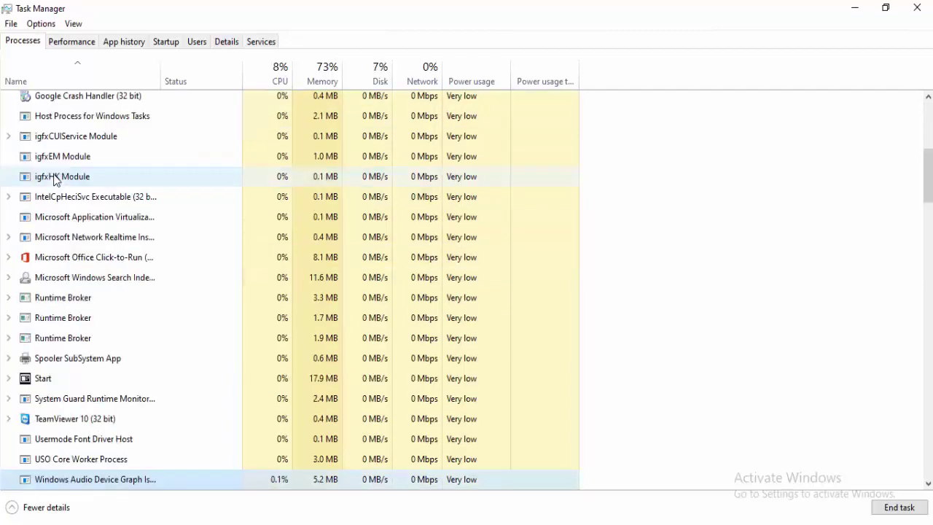
scroll(30, 437, "down", 15)
left_click(33, 478)
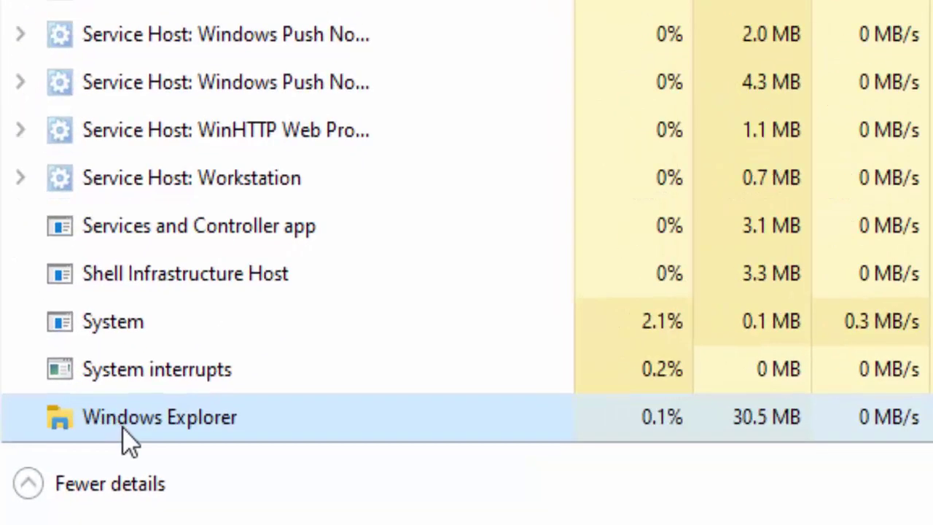
right_click(122, 431)
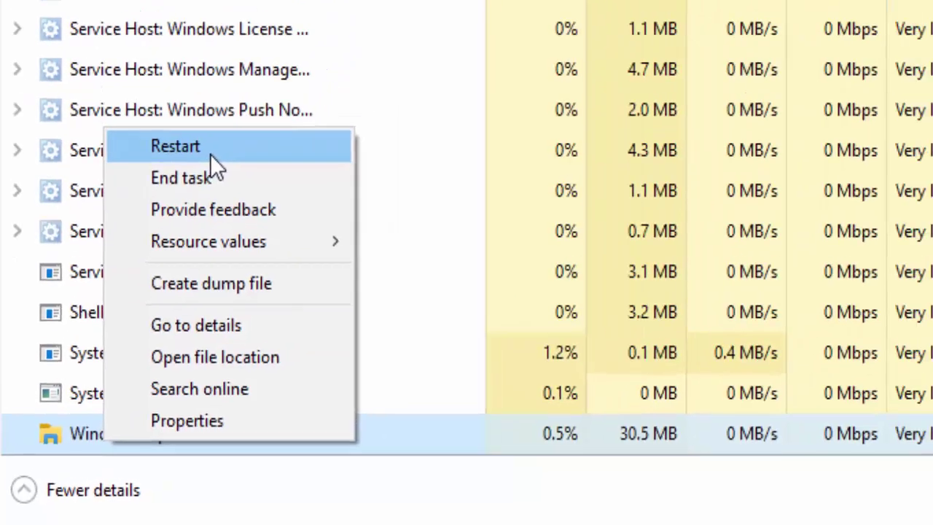
left_click(249, 87)
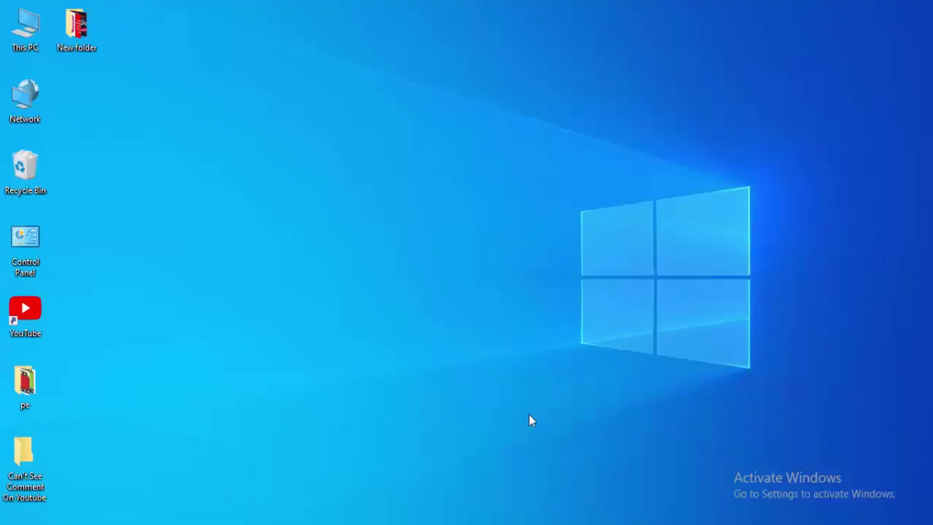
- Launch Command Prompt from Start search with administrator rights
key("super")
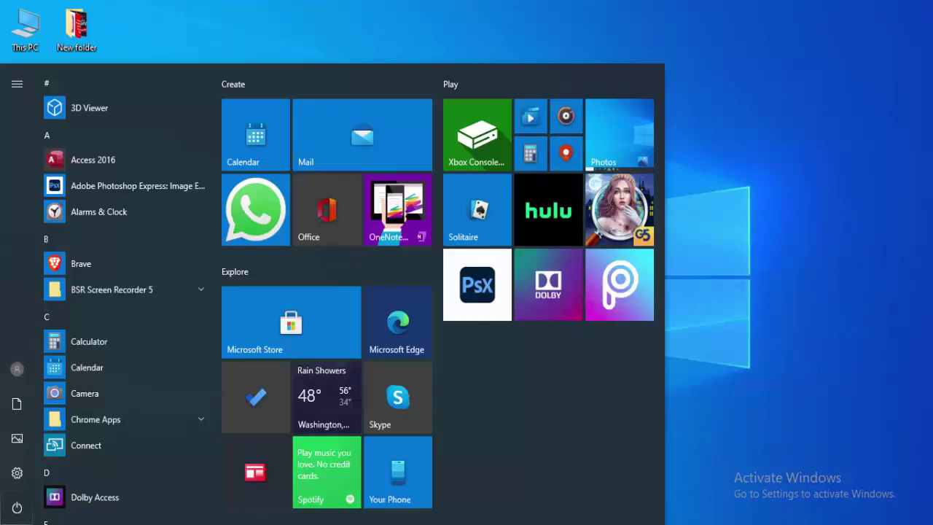
key("super")
key("super")
type("comma")
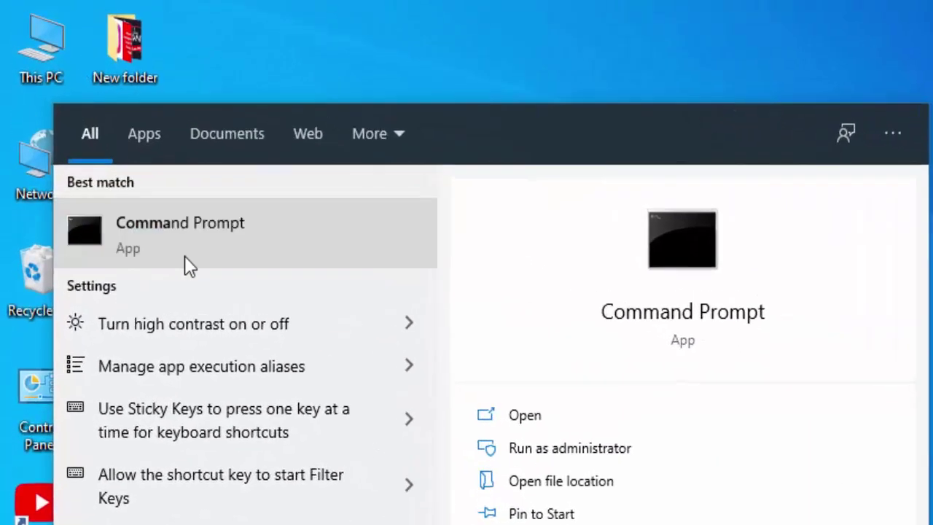
right_click(113, 158)
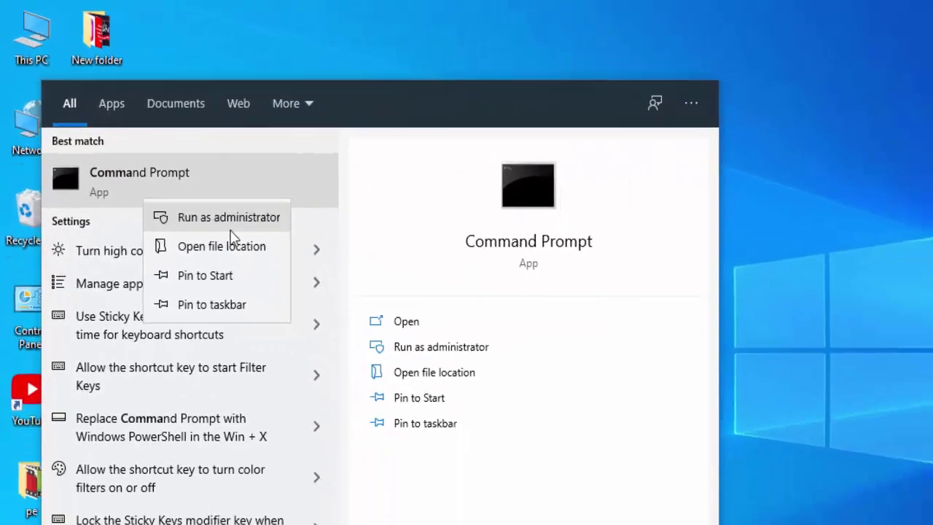
left_click(324, 312)
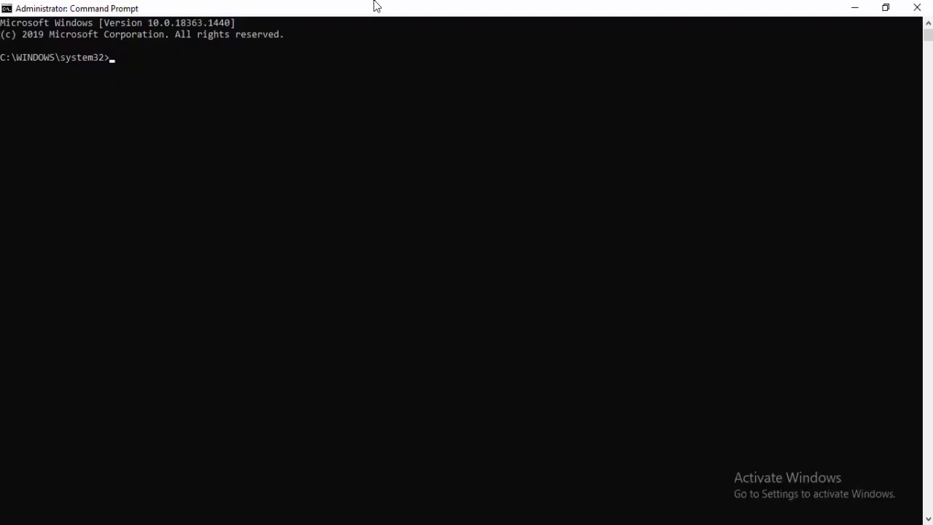
- Run ipconfig /release, ipconfig /flushdns and ipconfig /renew in the admin console
type("ipconfig ")
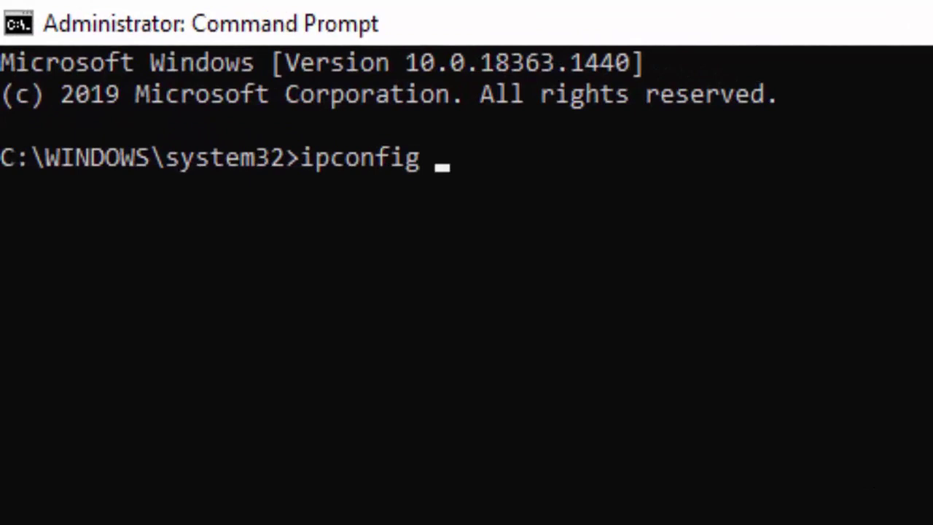
type("/release")
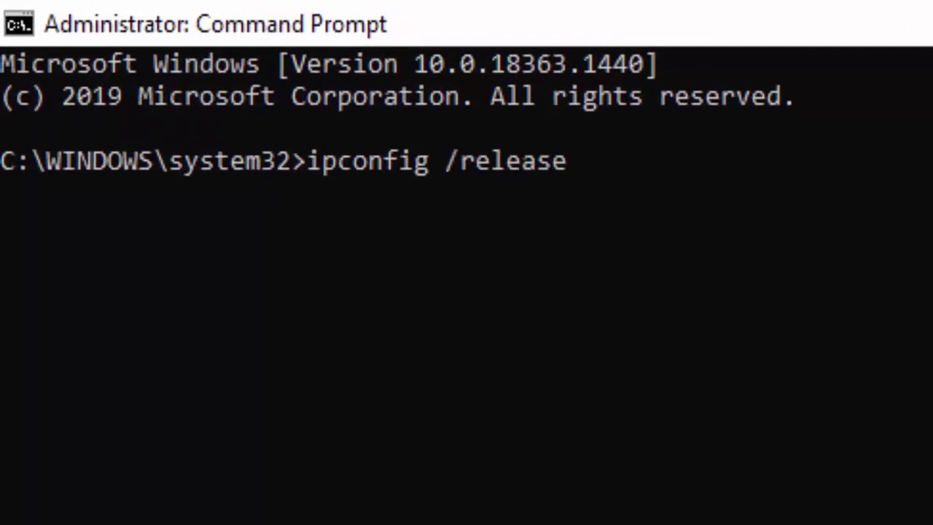
key("Return")
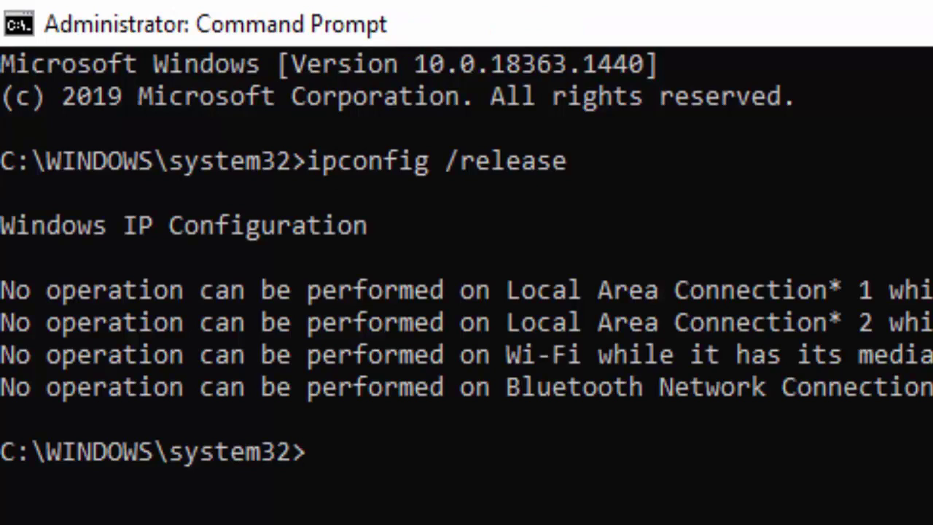
type("ipconfig /")
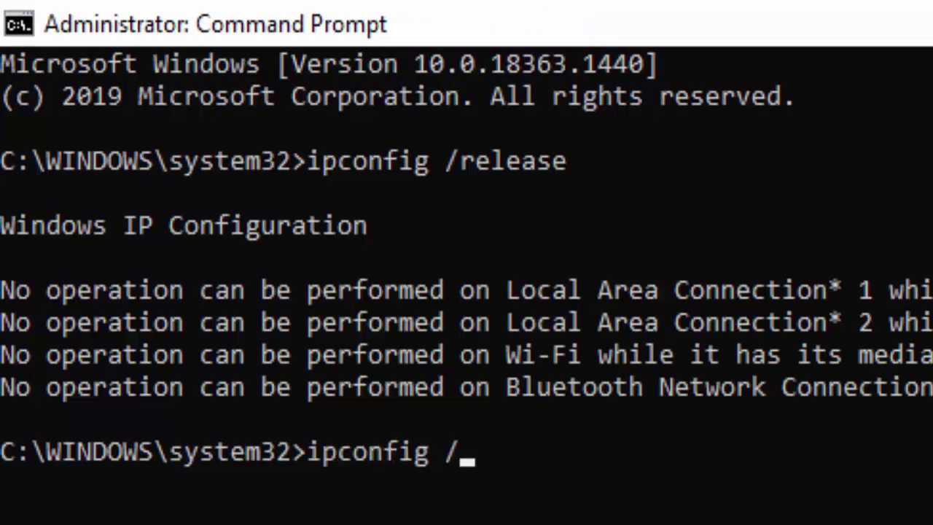
type("flushdn")
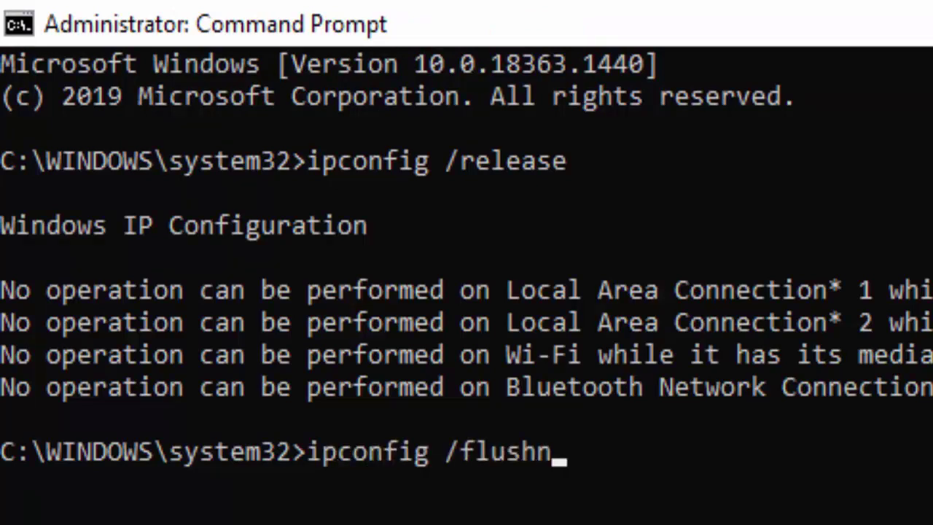
key("BackSpace")
type("dns")
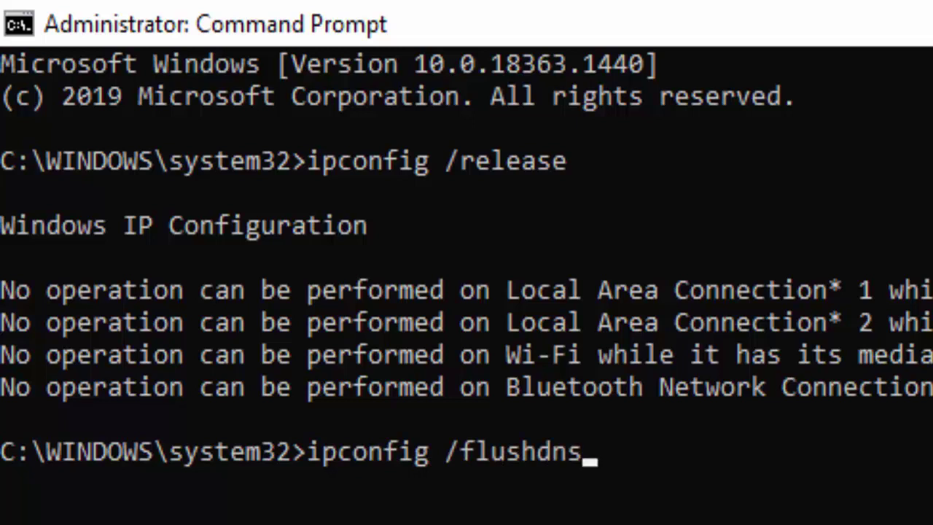
key("Return")
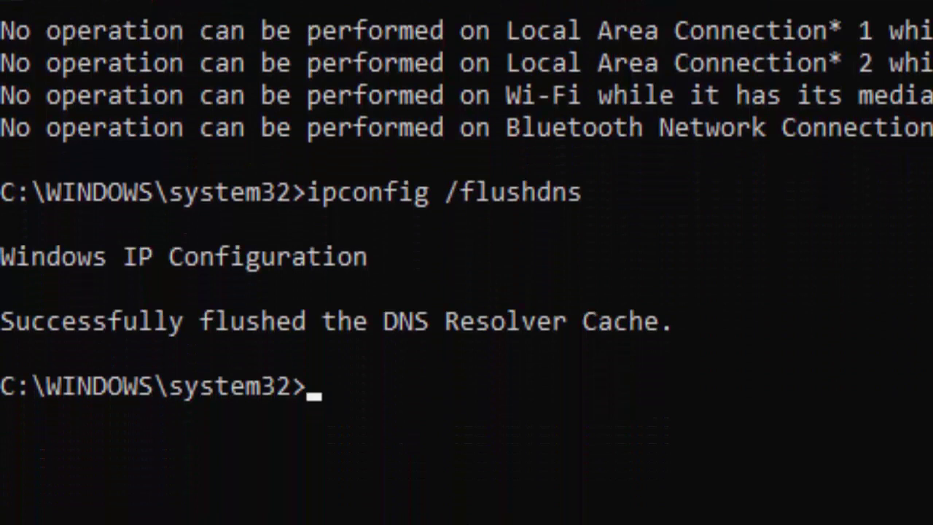
type("ipconfig /")
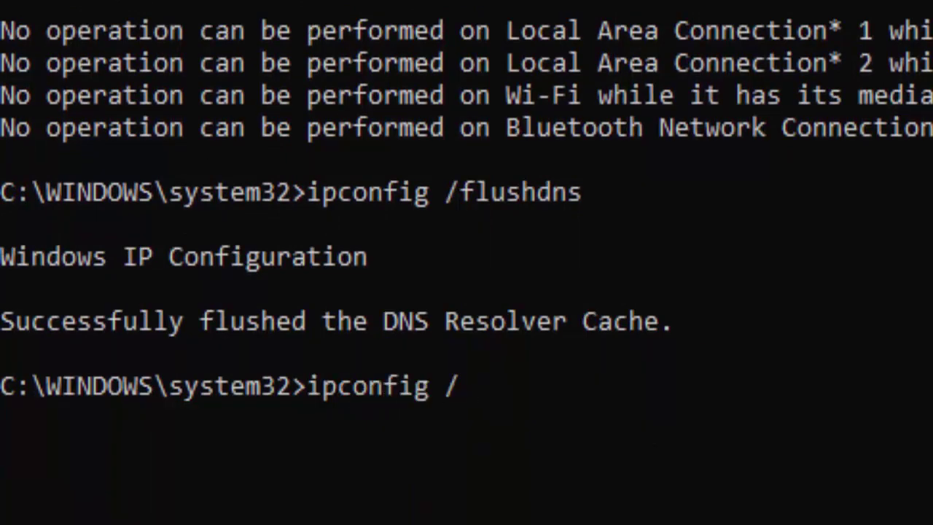
type("renew")
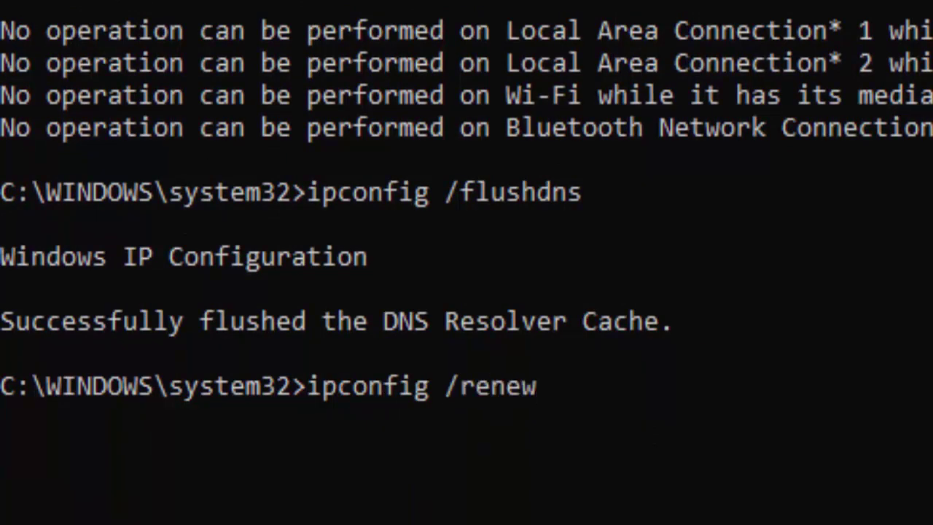
key("Return")
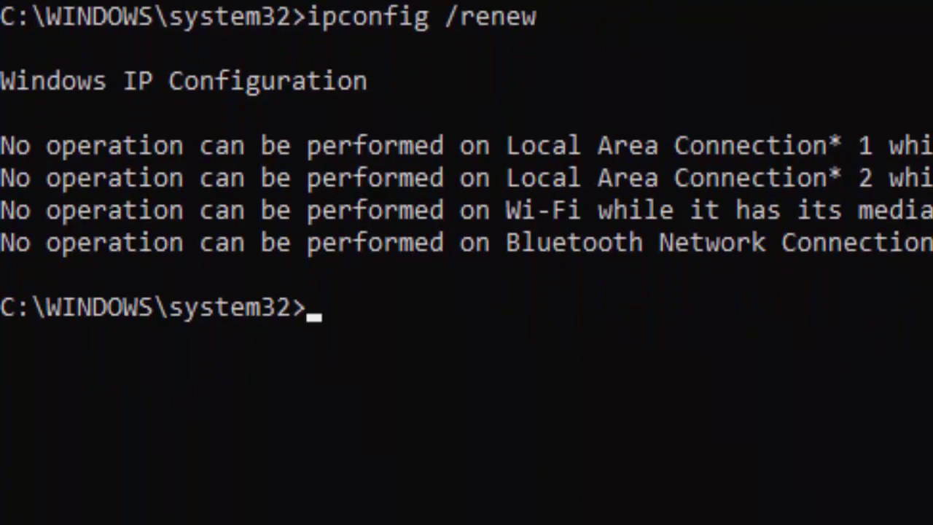
- Reset TCP/IP and the Winsock catalog with netsh int ip reset and netsh winsock reset
type("netsh")
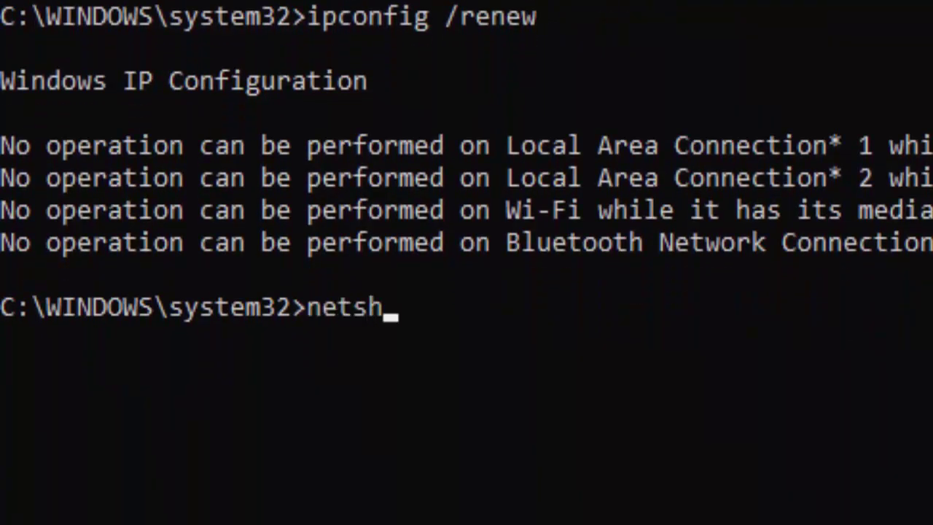
type(" int ip")
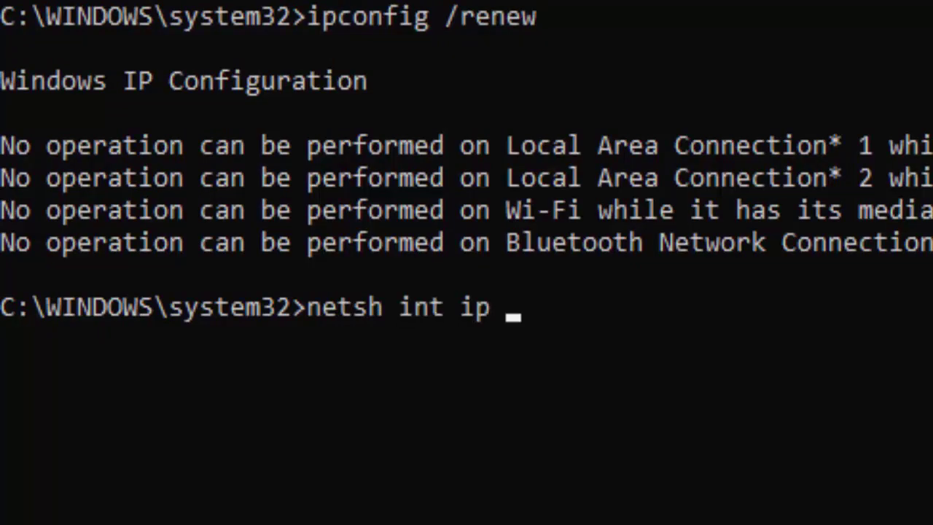
type(" reset")
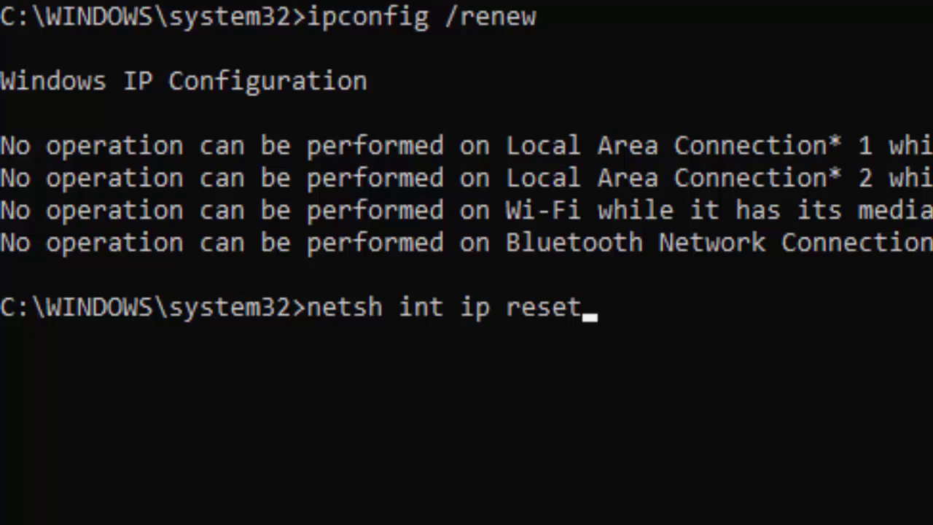
key("Return")
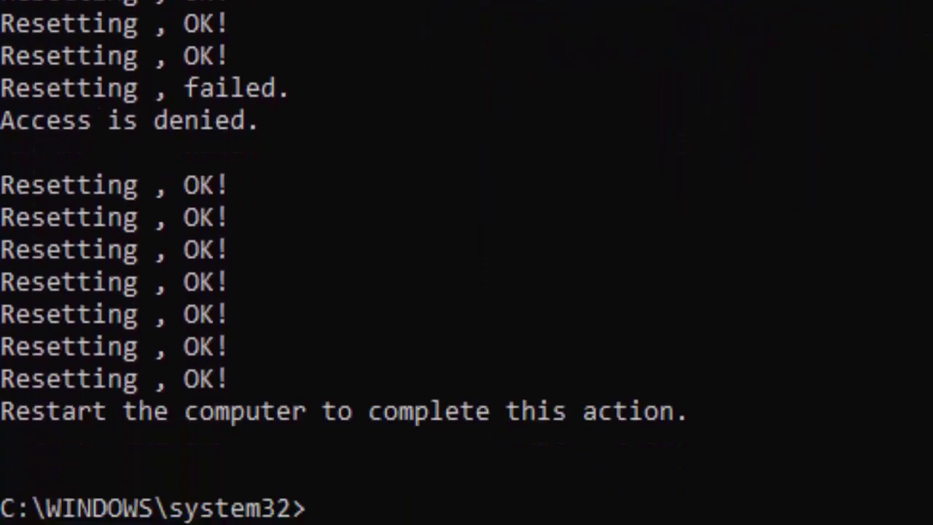
type("netsh ")
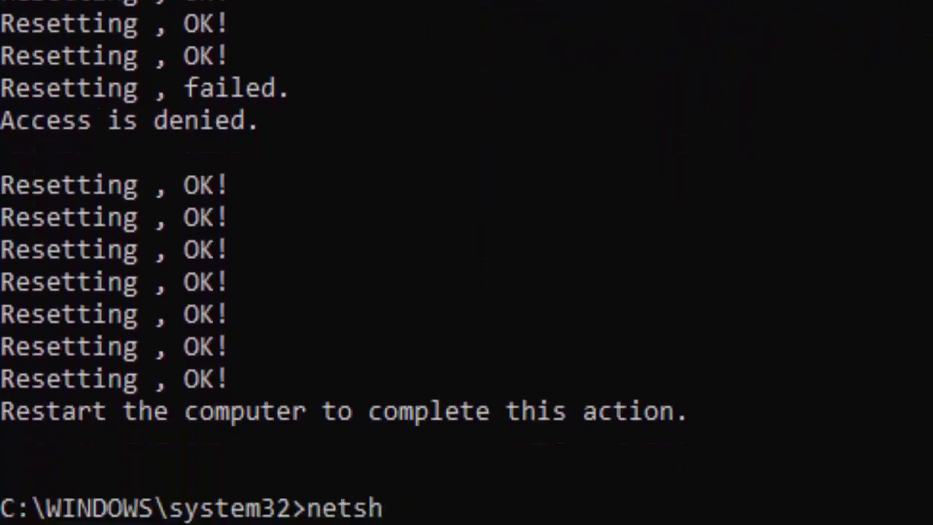
type("winsock ")
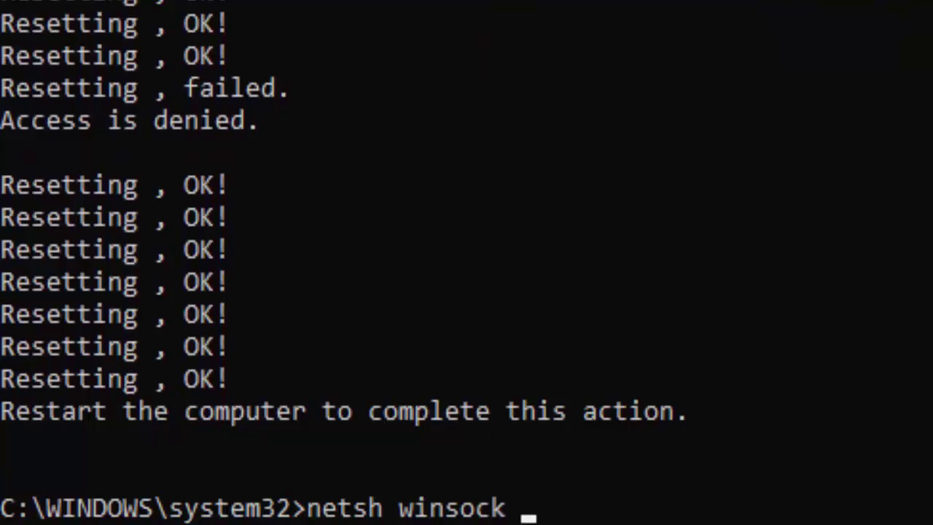
type("reset")
key("Return")
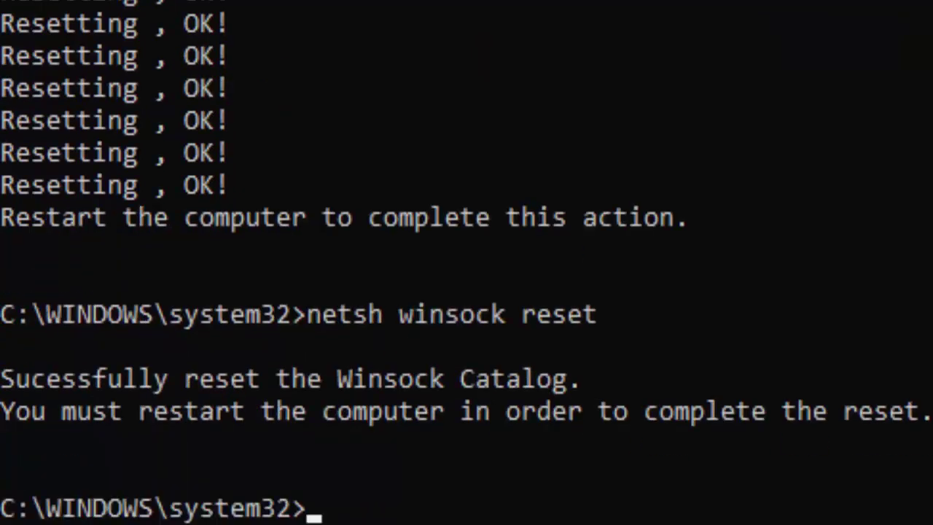
- Start a system file scan with sfc /scannow
type("sfc s")
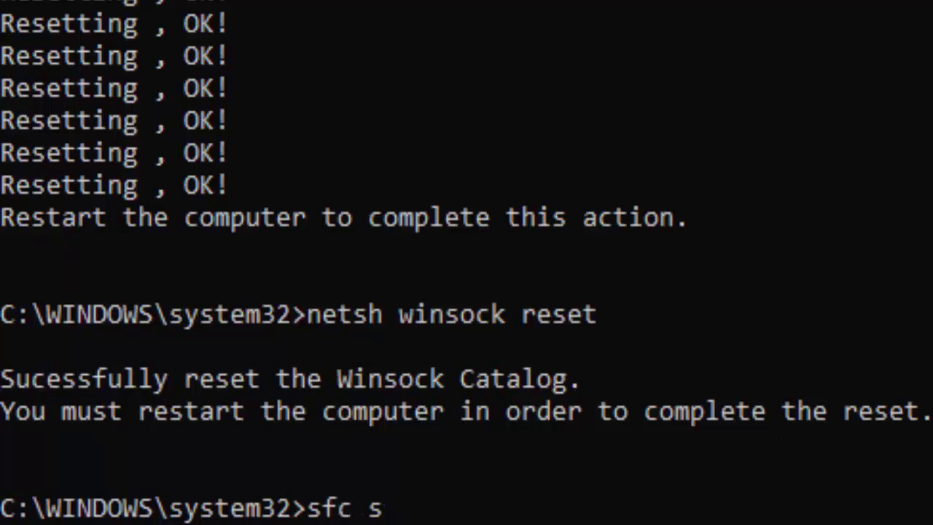
key("BackSpace")
type("/scannow")
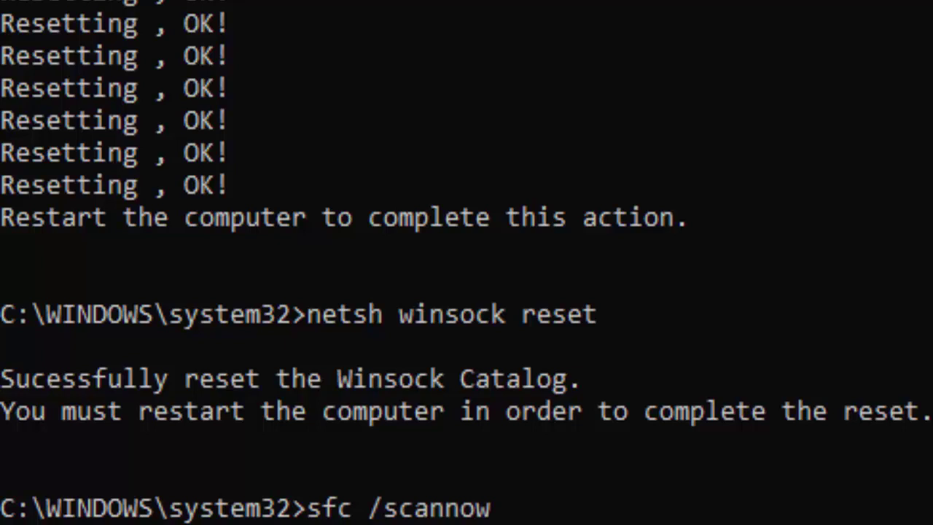
key("Return")
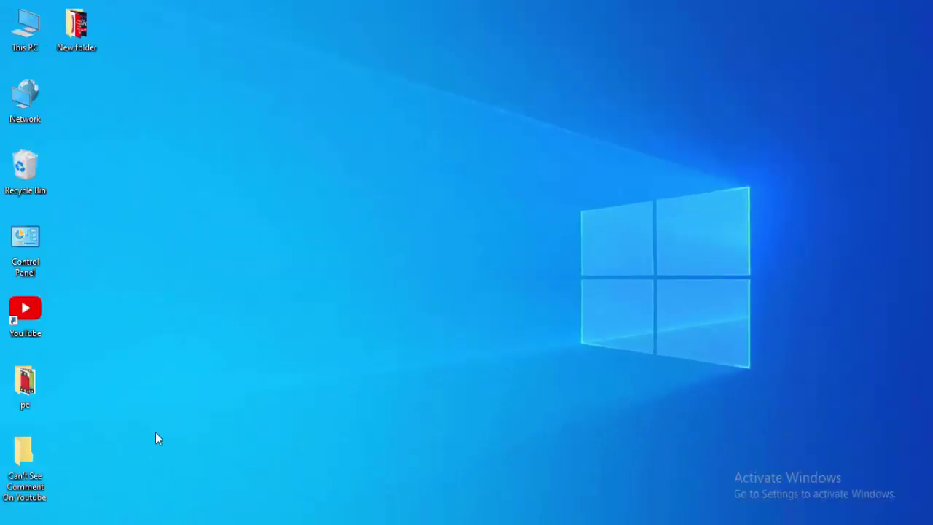
- Clear the last hour of history, cookies and cached images and files in Chrome
key("super")
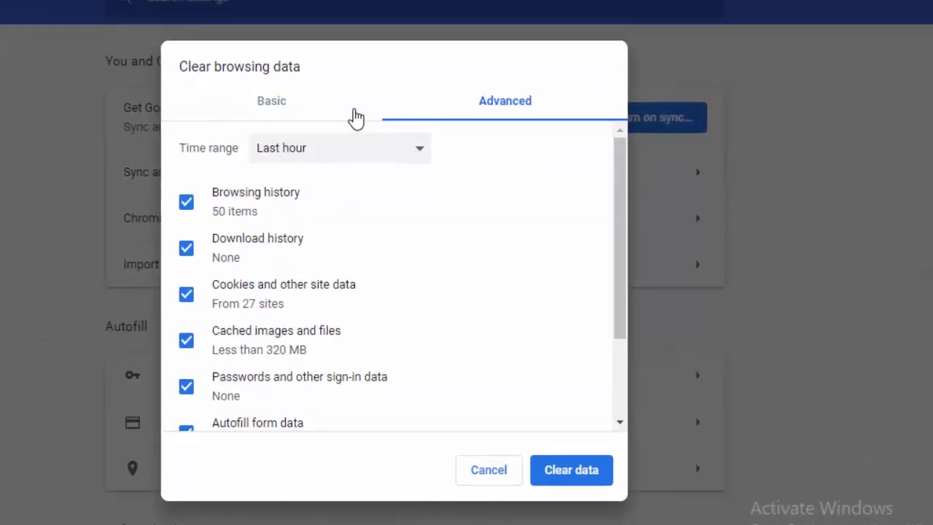
left_click(429, 178)
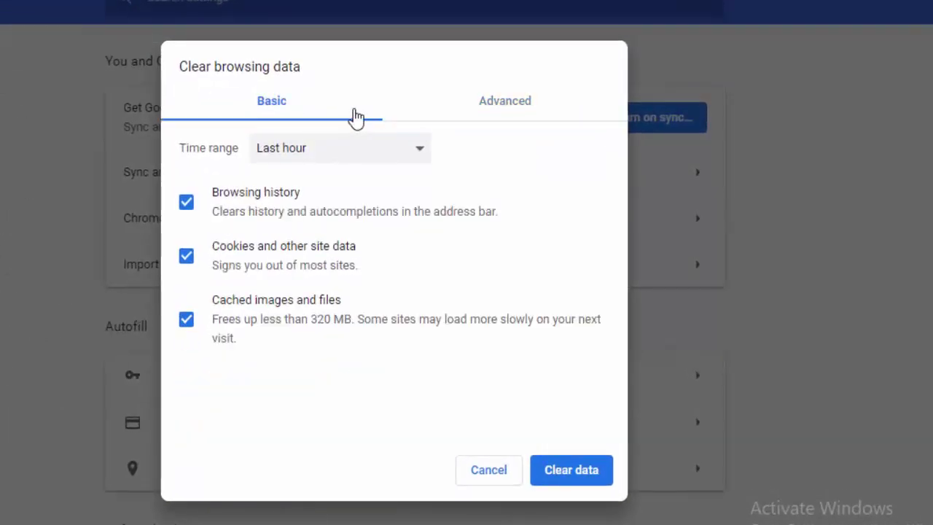
left_click(362, 145)
left_click(350, 171)
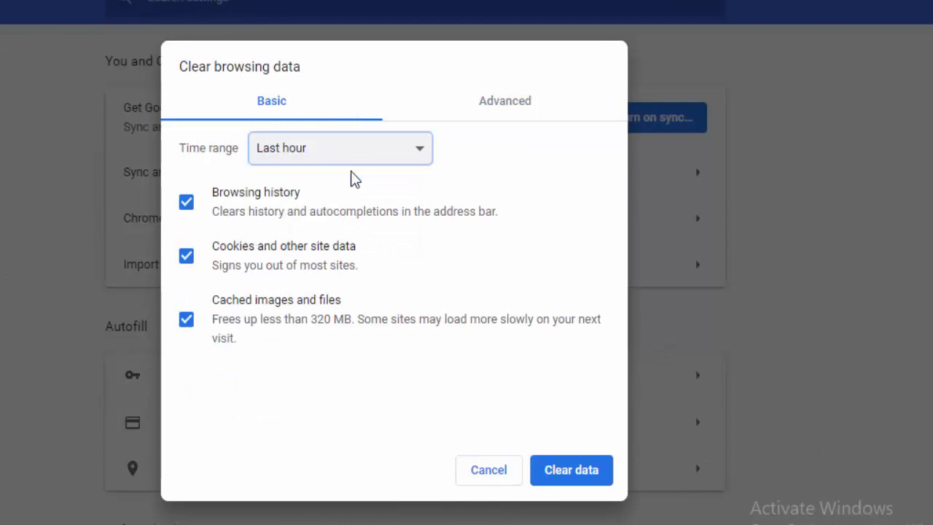
left_click(201, 211)
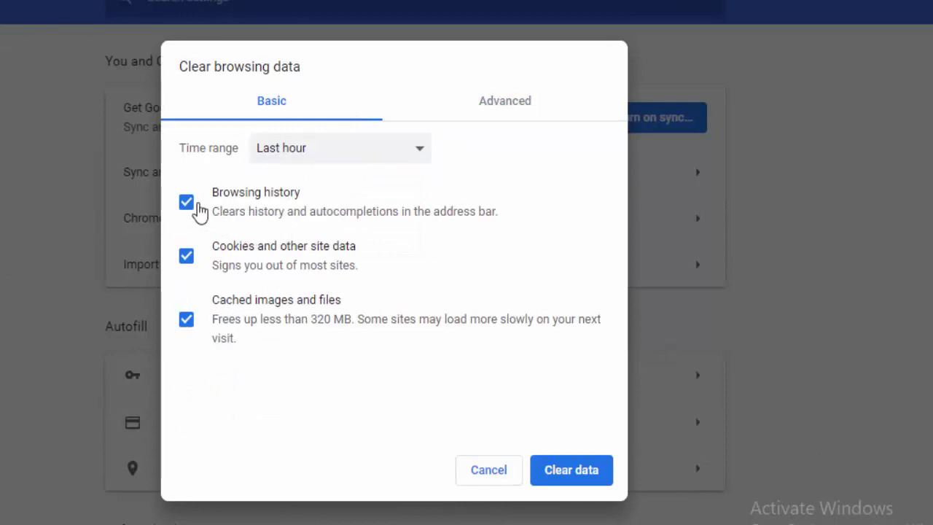
left_click(187, 321)
left_click(187, 321)
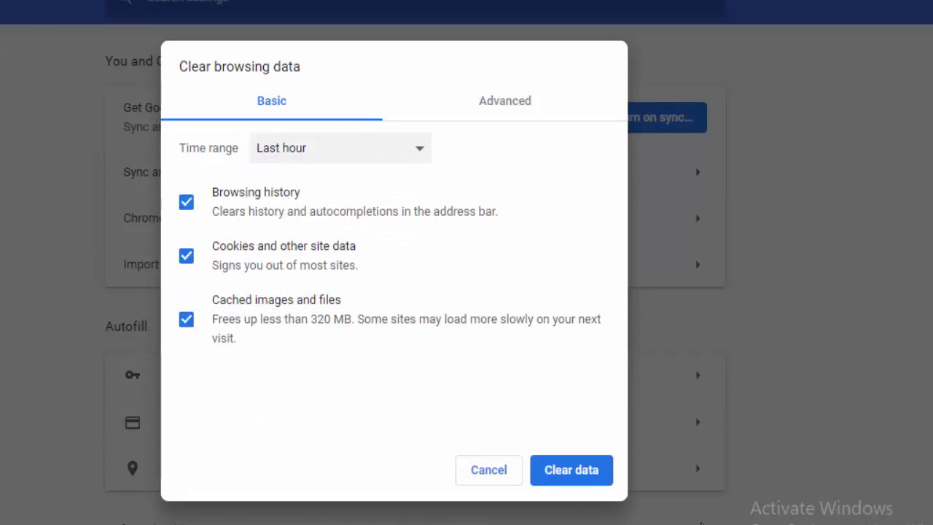
left_click(568, 478)
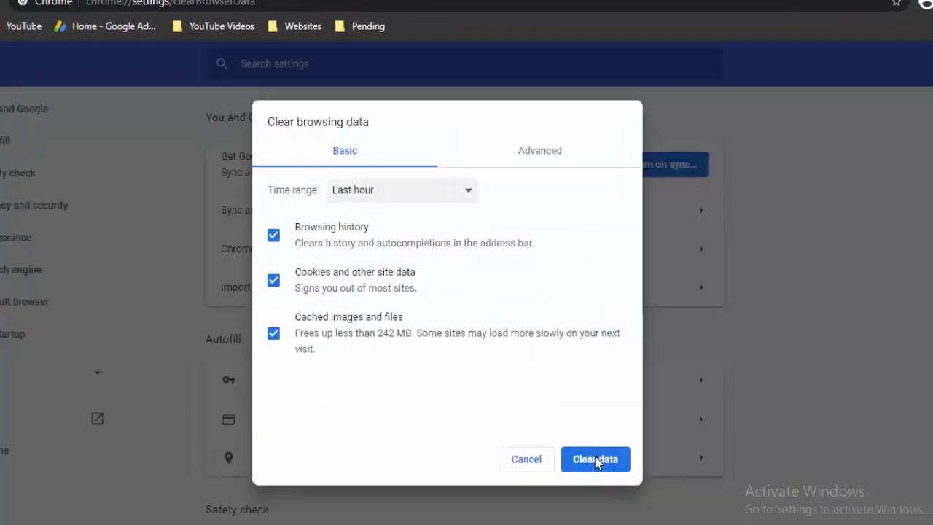
- Review the Advanced clearing options with Last hour and all boxes ticked, then cancel
left_click(540, 154)
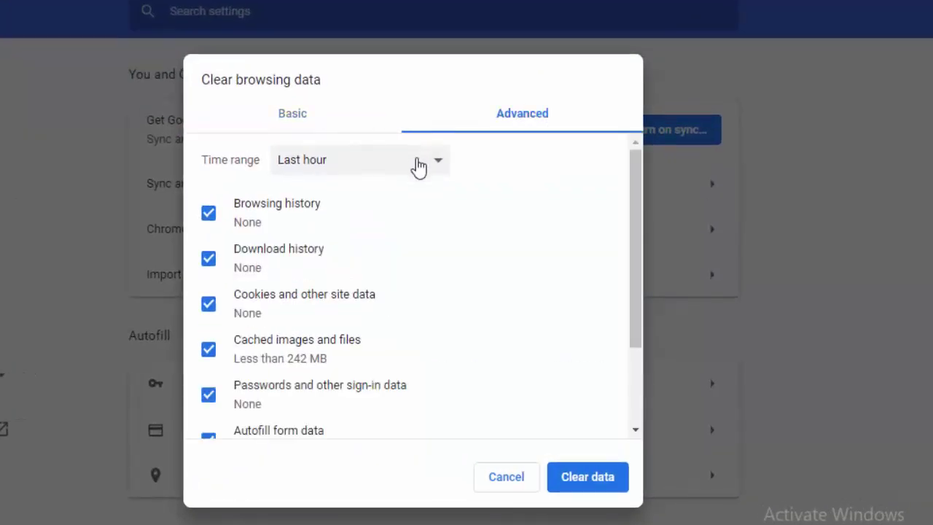
left_click(419, 166)
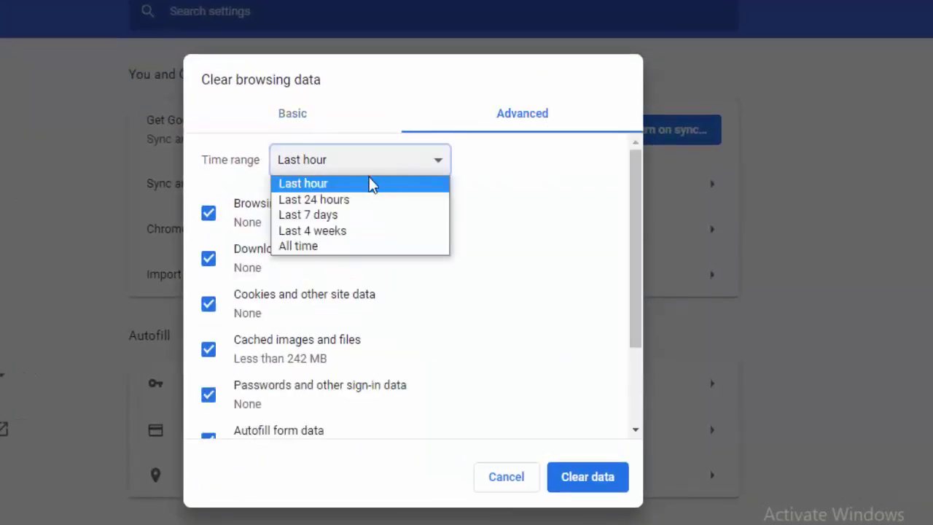
left_click(369, 183)
left_click(209, 216)
left_click(210, 216)
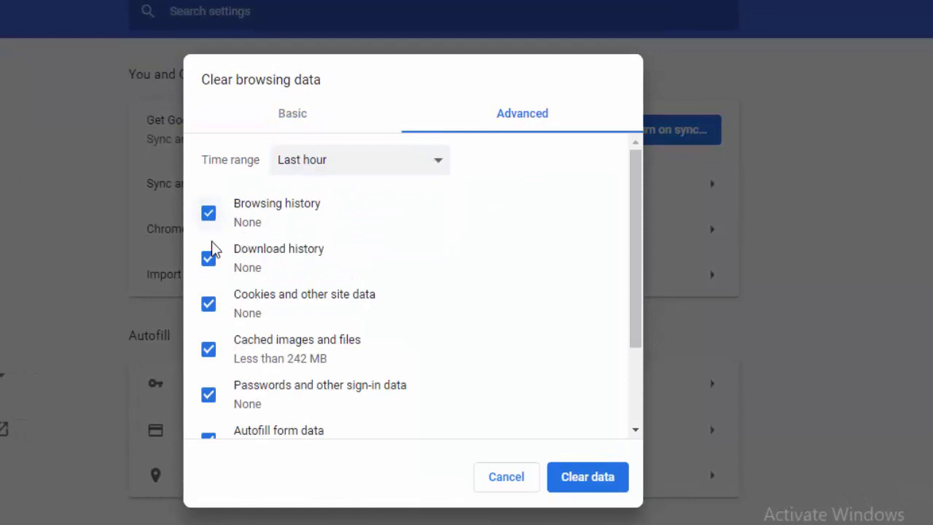
left_click(209, 261)
left_click(209, 262)
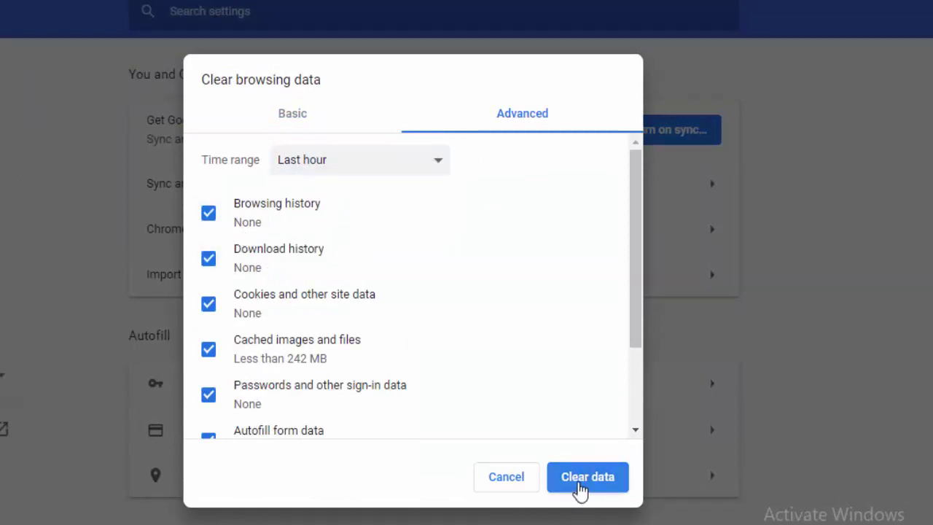
left_click(523, 483)
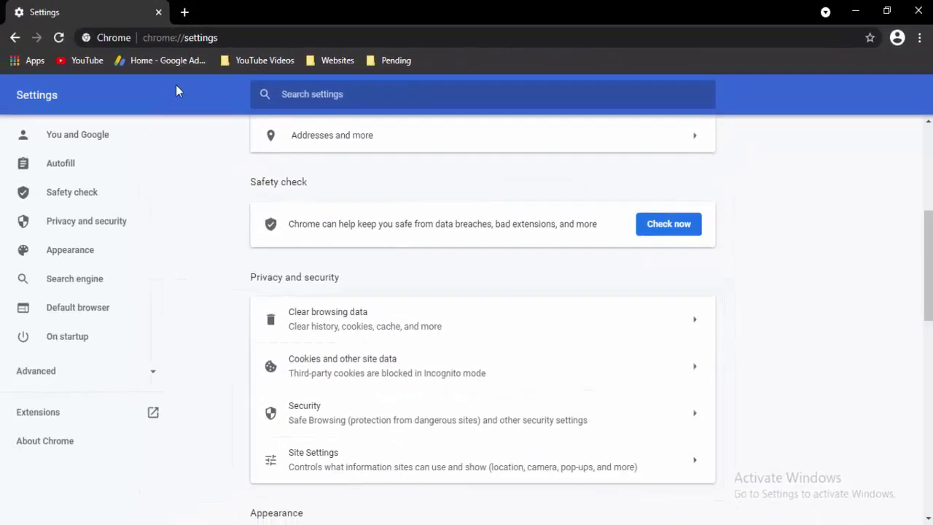
- Check for Chrome updates on the About page, downloading version 89.0.4389.90 pending relaunch
key("ctrl+n")
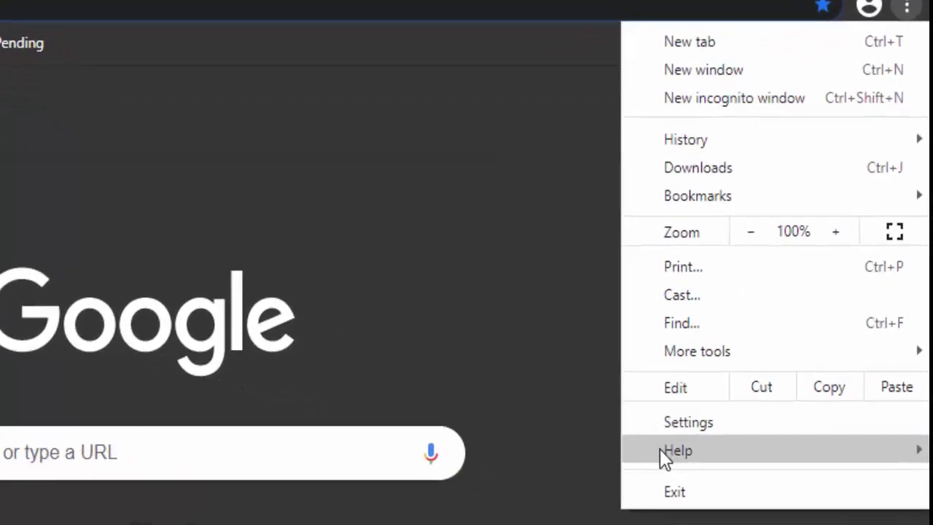
mouse_move(696, 457)
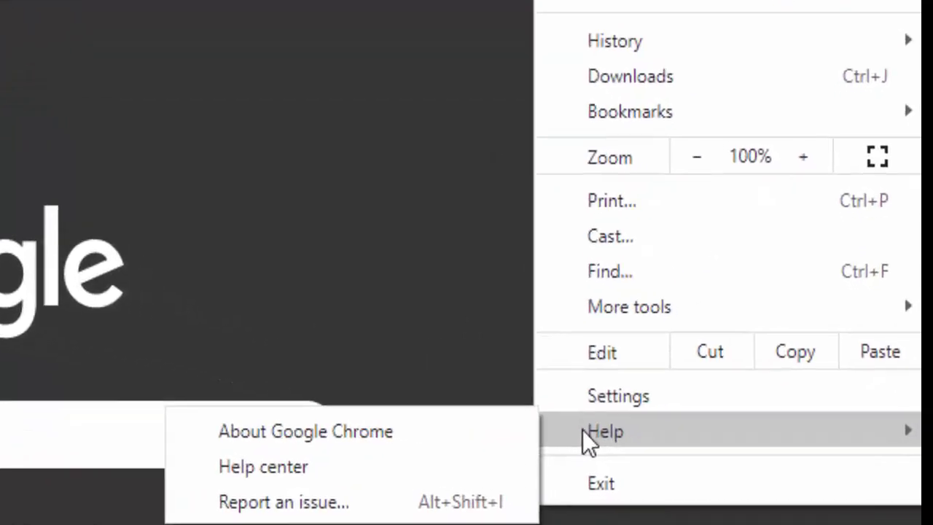
left_click(267, 427)
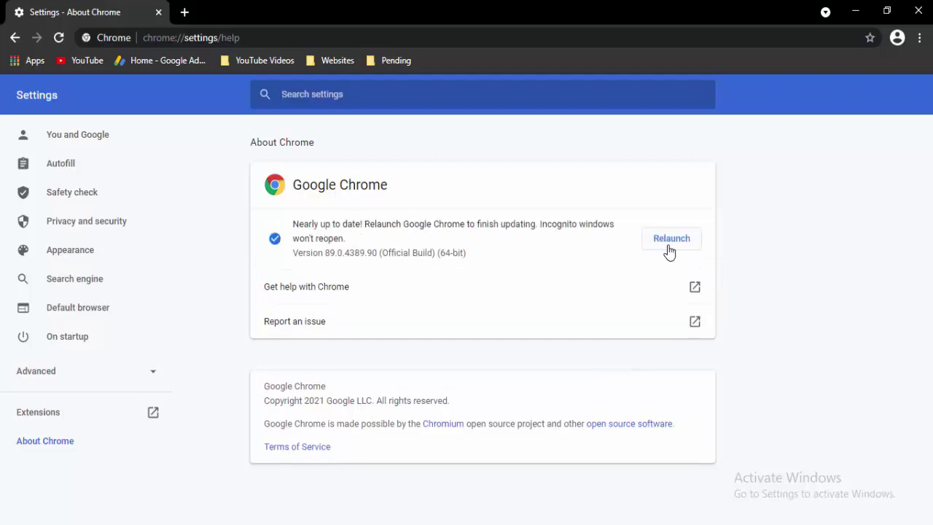
- Close Chrome and open File Explorer at This PC with Local Disk (C:) selected
left_click(917, 11)
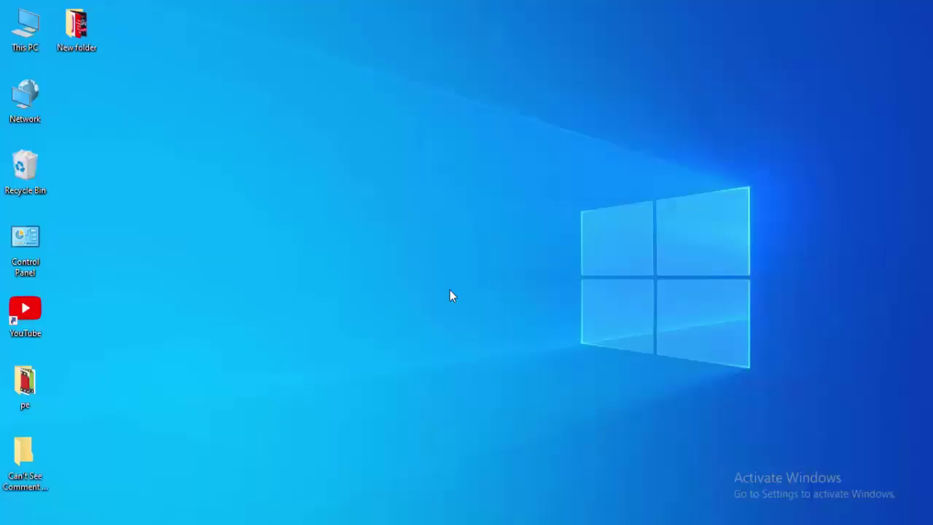
left_click(382, 346)
key("super+e")
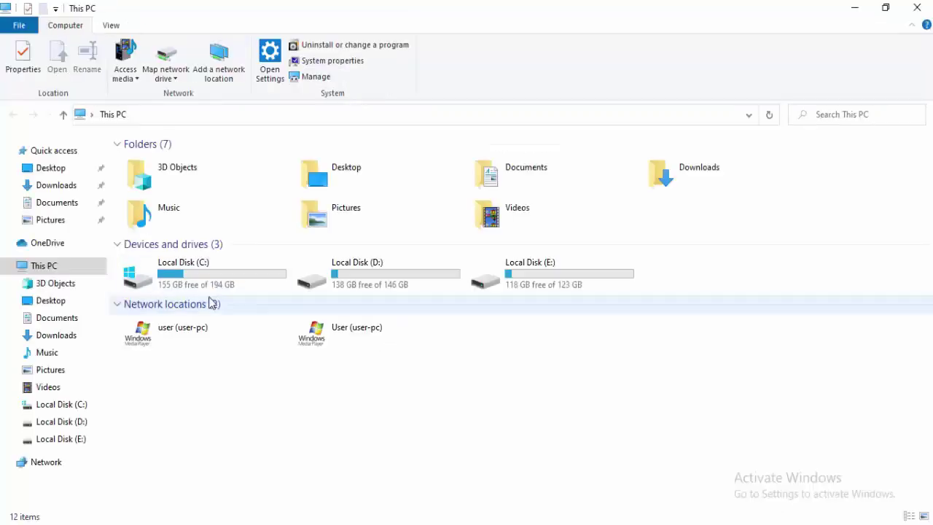
left_click(207, 287)
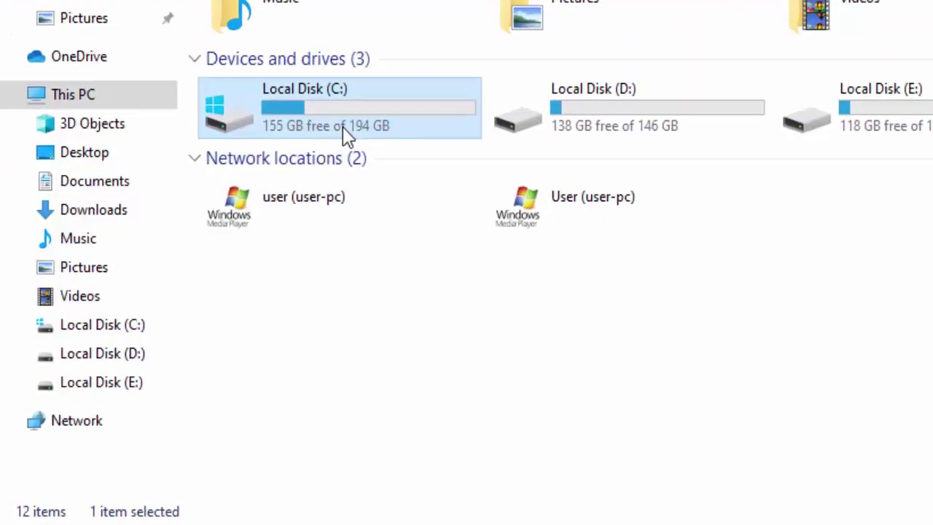
- Run Disk Cleanup on Local Disk (C:) including system files, delete them, and close Properties
right_click(207, 285)
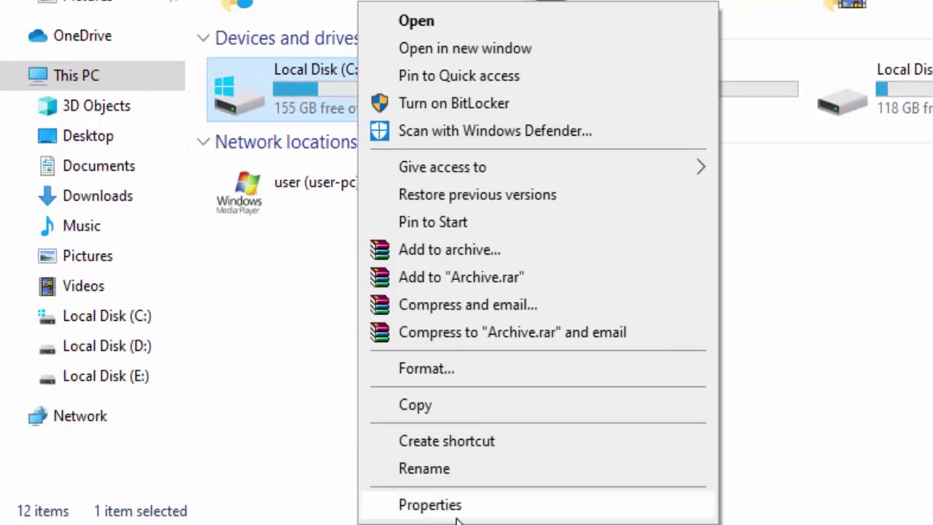
left_click(430, 505)
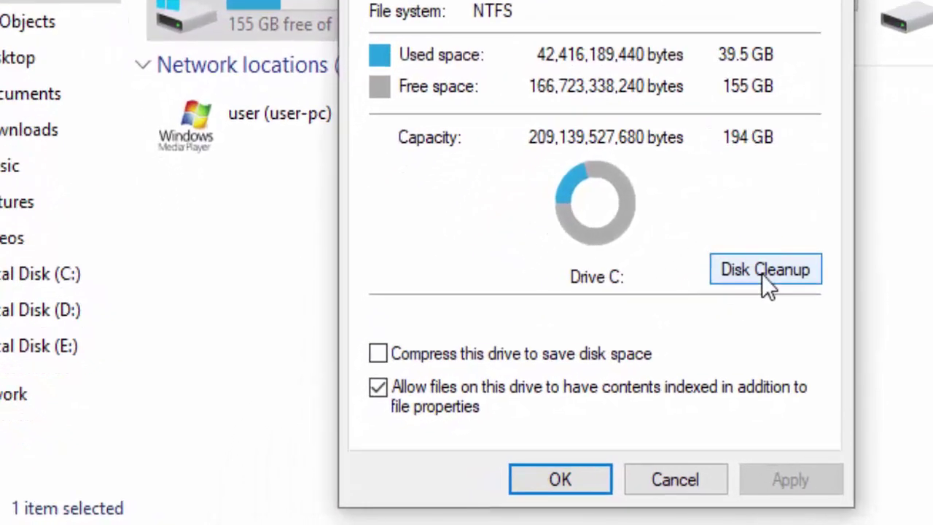
left_click(610, 341)
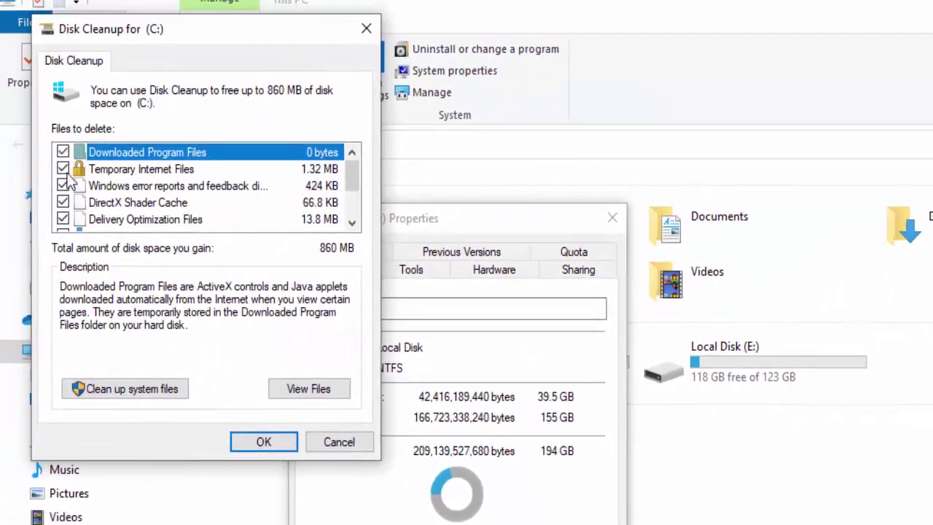
scroll(44, 115, "down", 2)
left_click(63, 202)
left_click(63, 202)
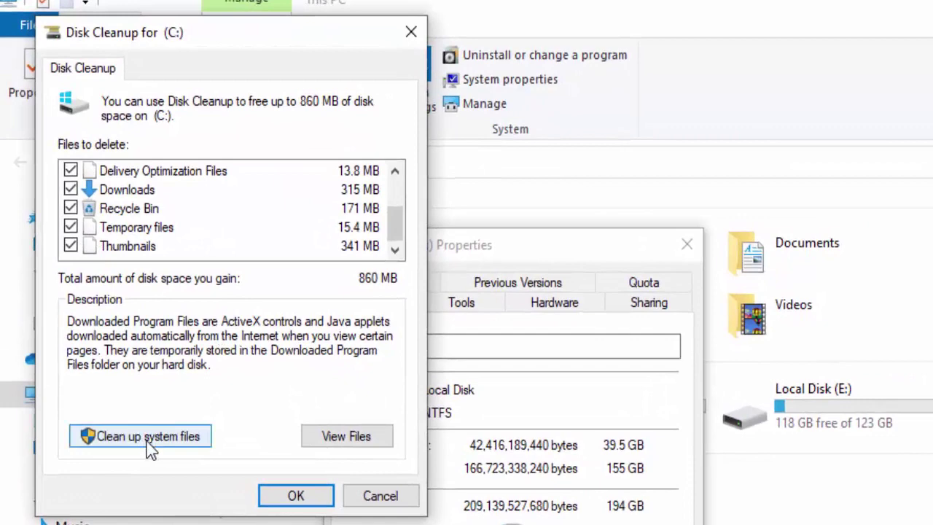
left_click(147, 438)
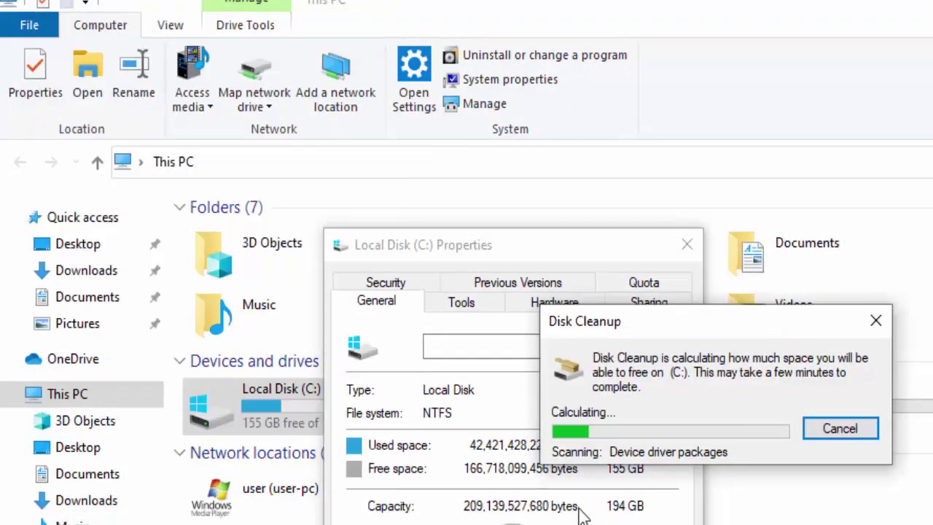
scroll(106, 233, "down", 3)
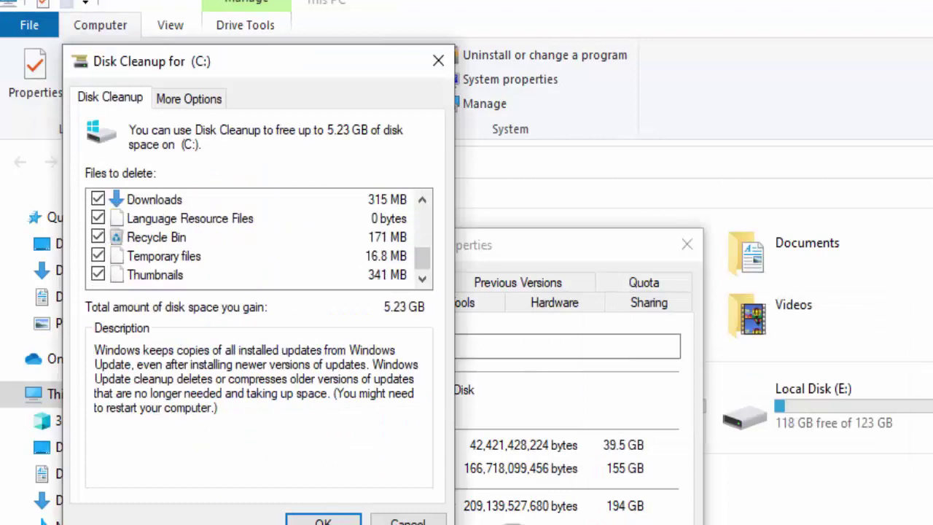
left_click(323, 521)
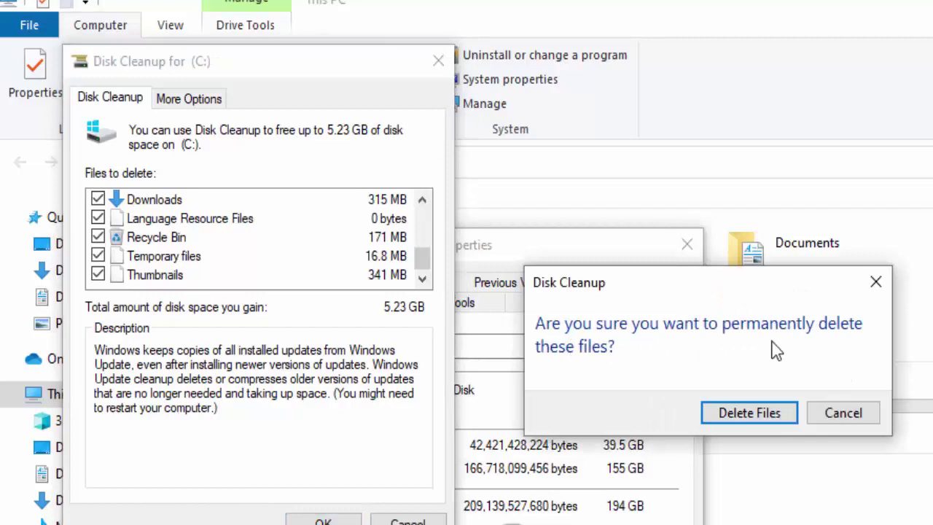
left_click(735, 419)
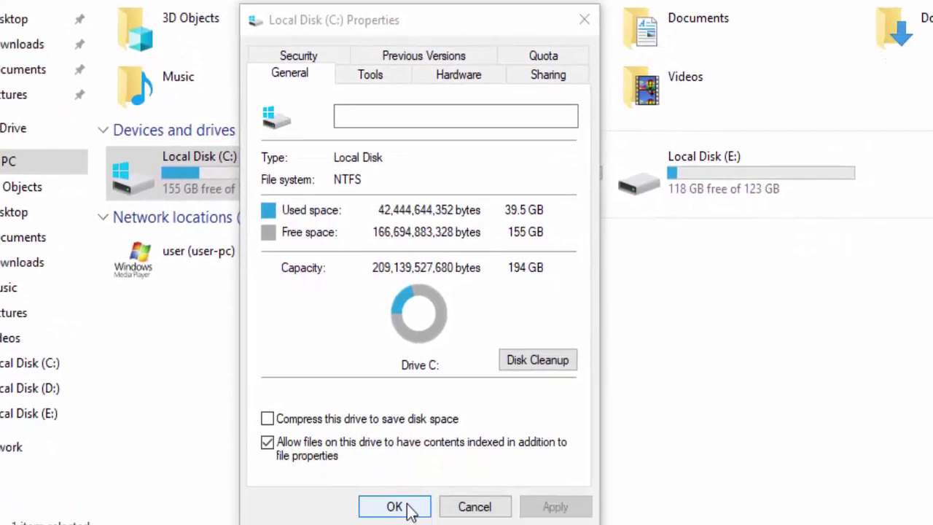
left_click(391, 506)
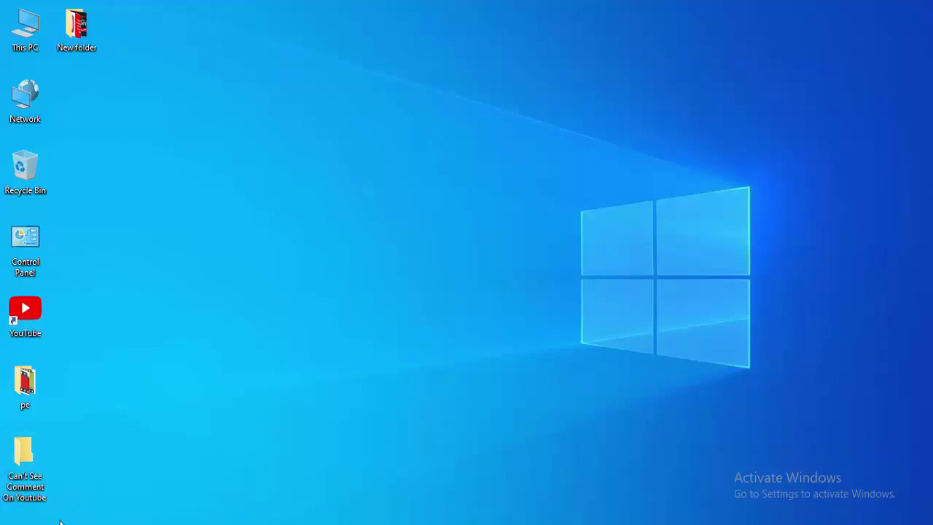
- Search for and open Device Manager
key("super")
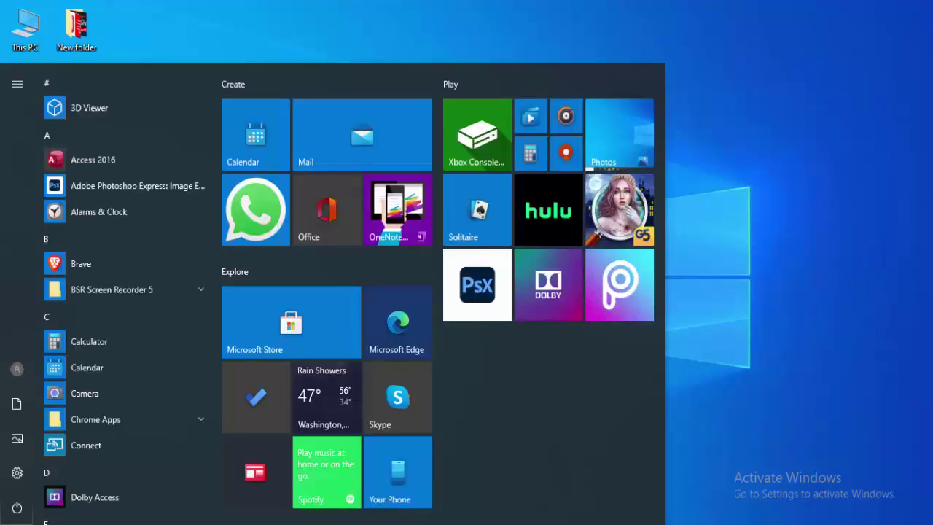
key("Escape")
key("super+s")
type("def")
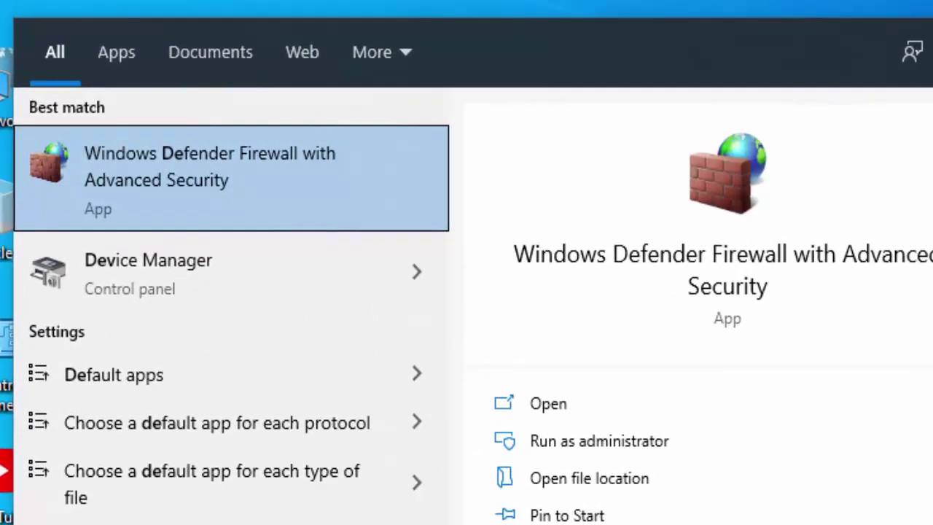
type("vice ma")
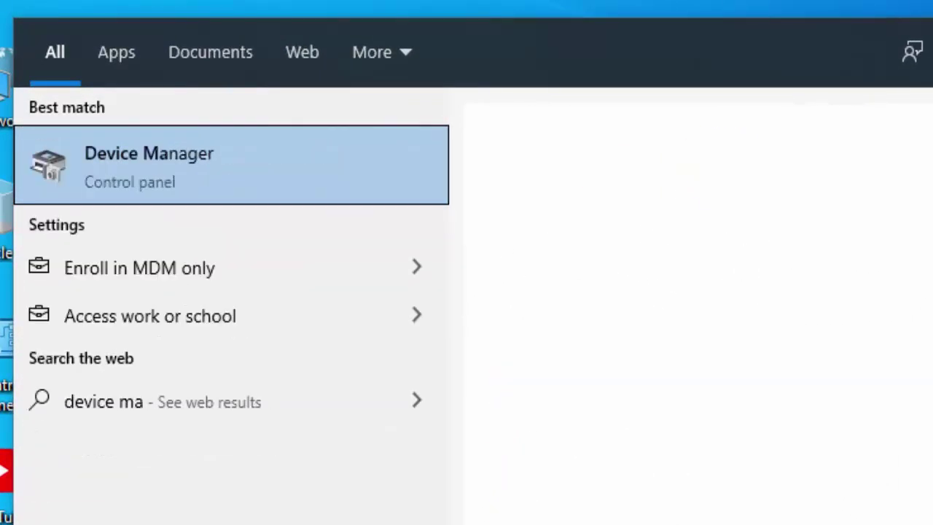
type("na")
key("Return")
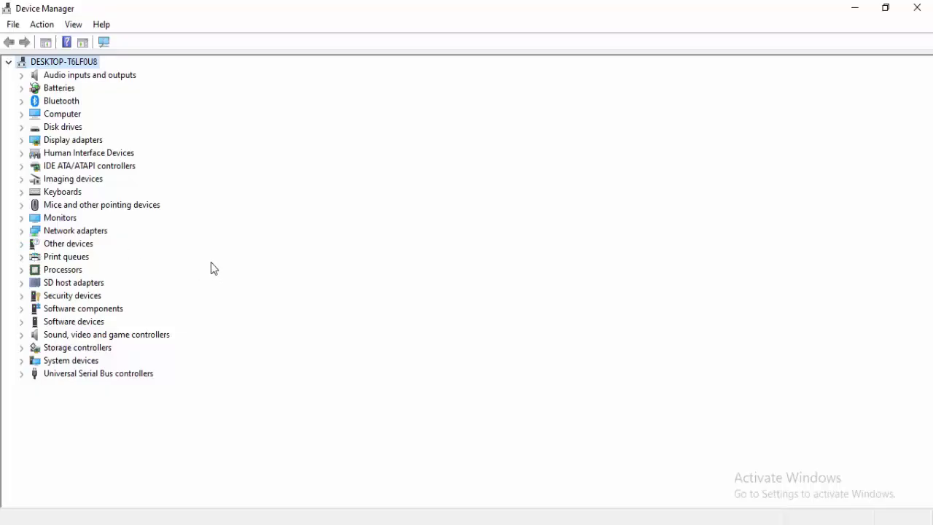
- Search automatically for an updated driver for the ST500VT000-1DK142 disk drive
left_click(22, 128)
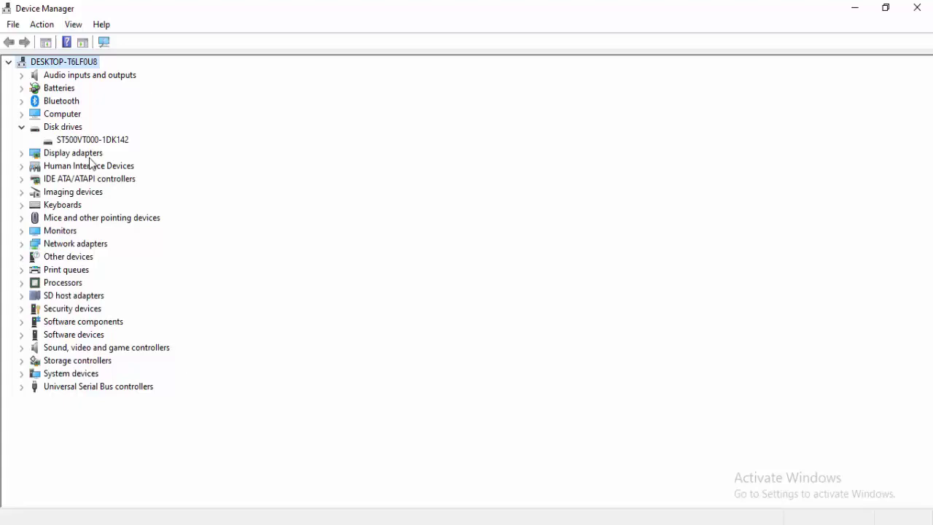
right_click(81, 141)
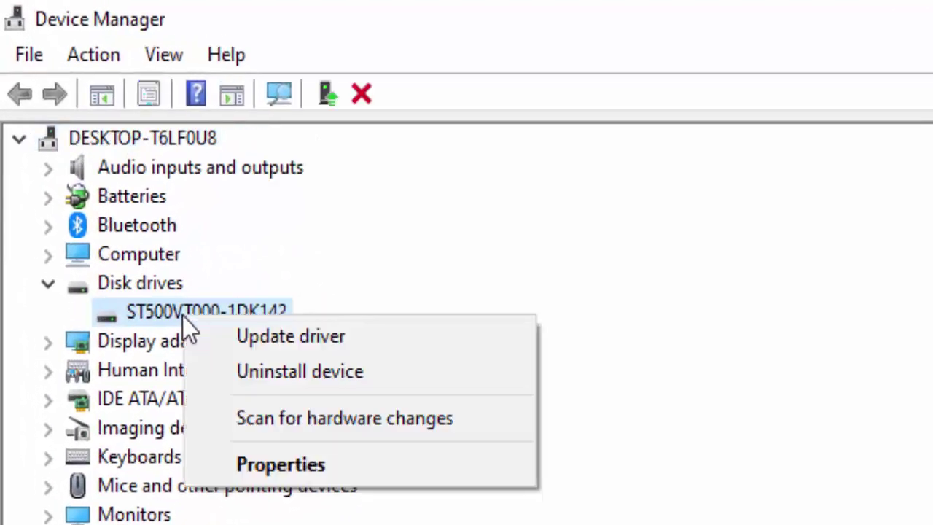
left_click(256, 339)
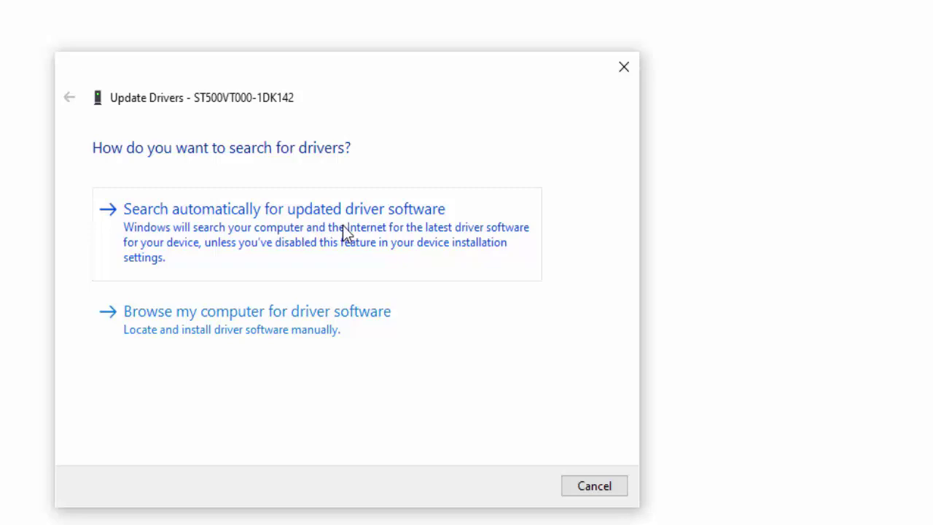
left_click(290, 244)
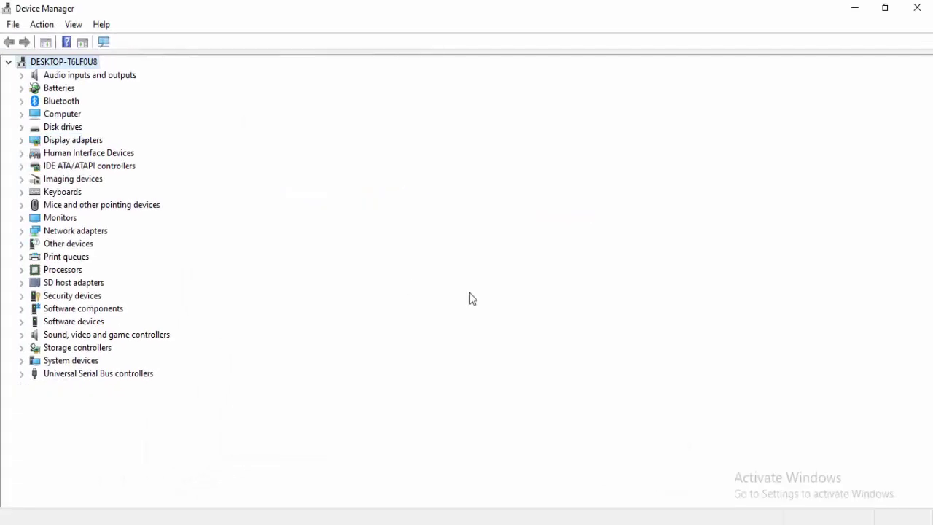
- Pick the Intel(R) HD Graphics 4000 driver from the compatible list, then close Device Manager
double_click(75, 139)
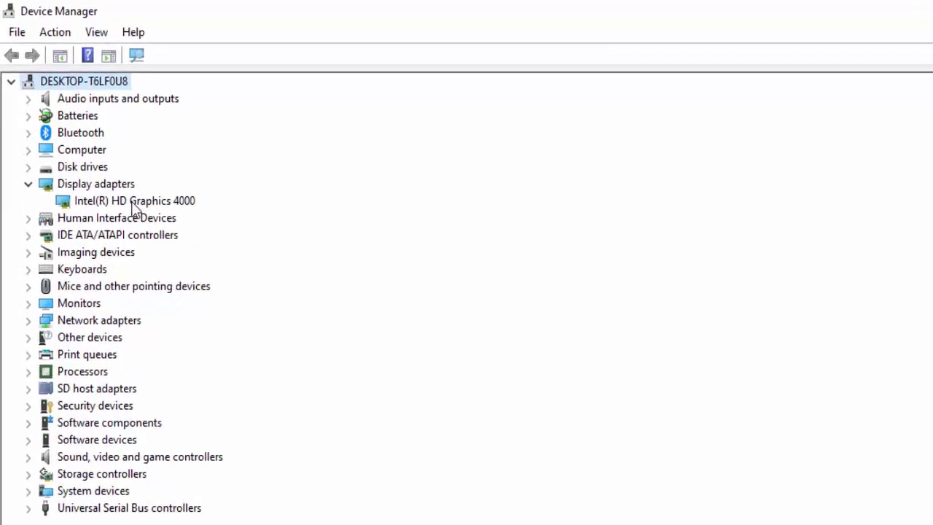
right_click(102, 154)
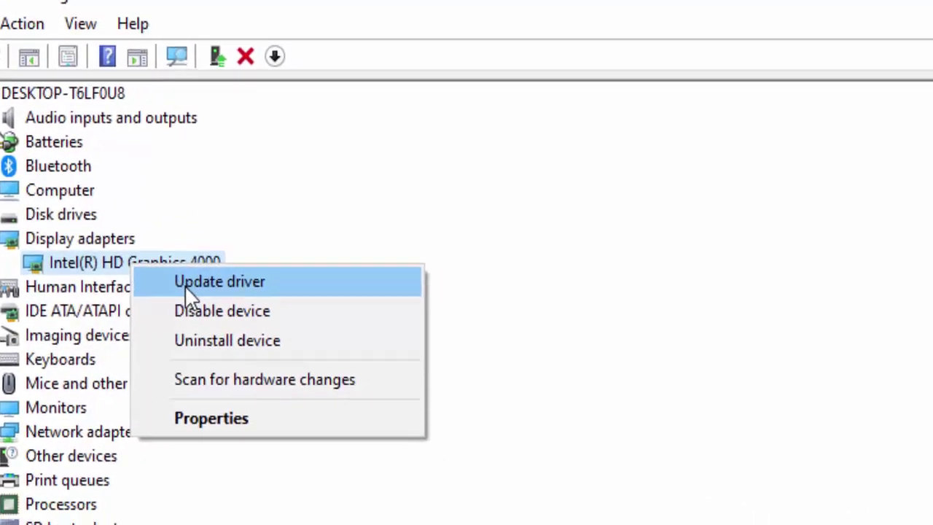
left_click(252, 319)
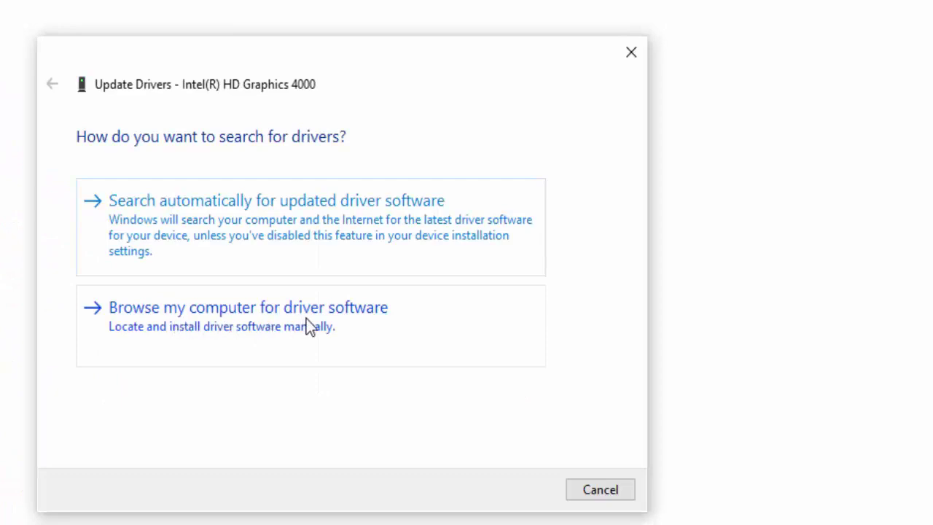
left_click(280, 337)
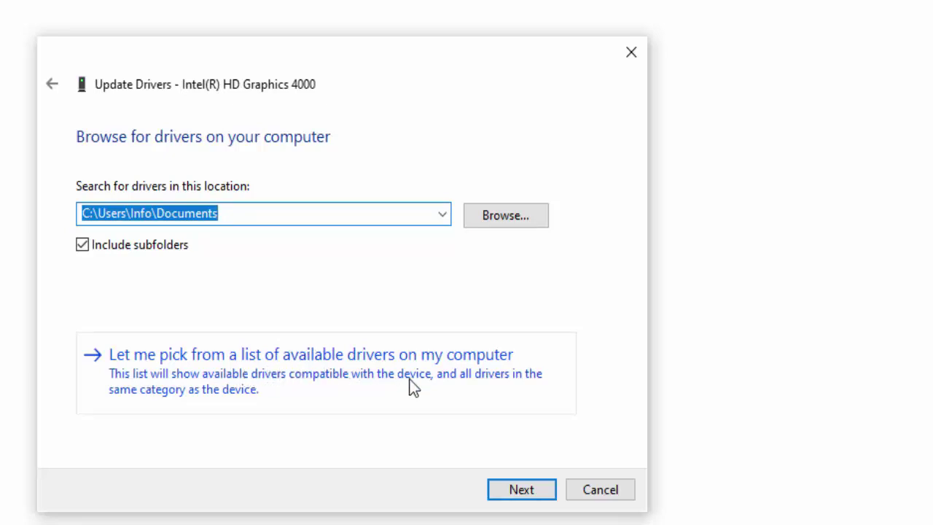
left_click(391, 370)
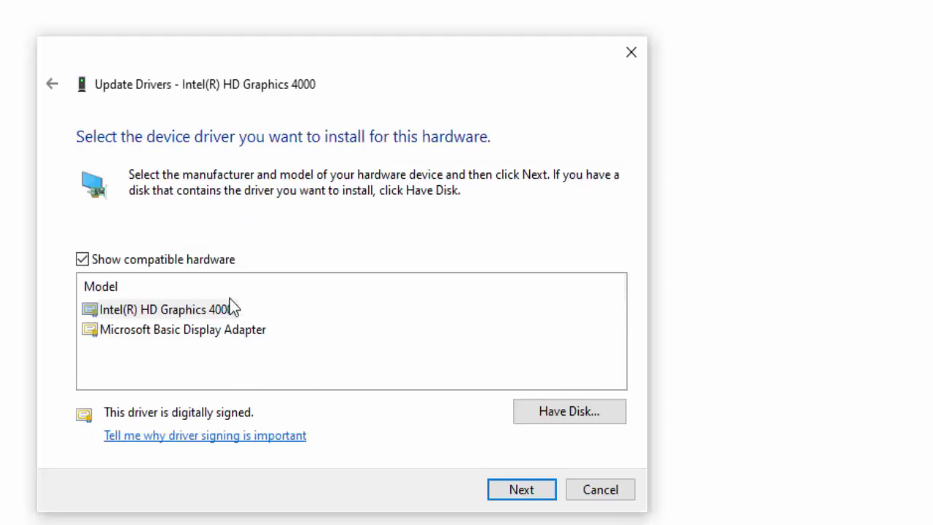
left_click(231, 310)
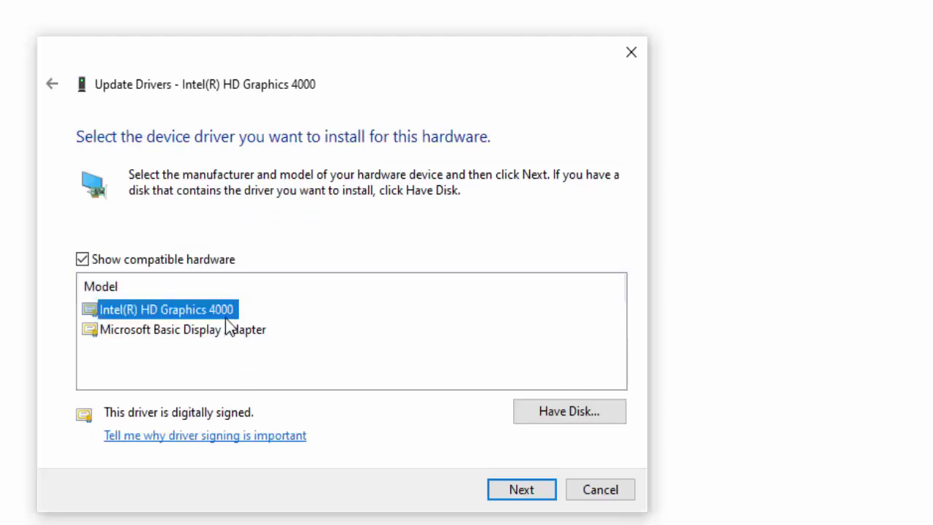
left_click(227, 325)
key("Up")
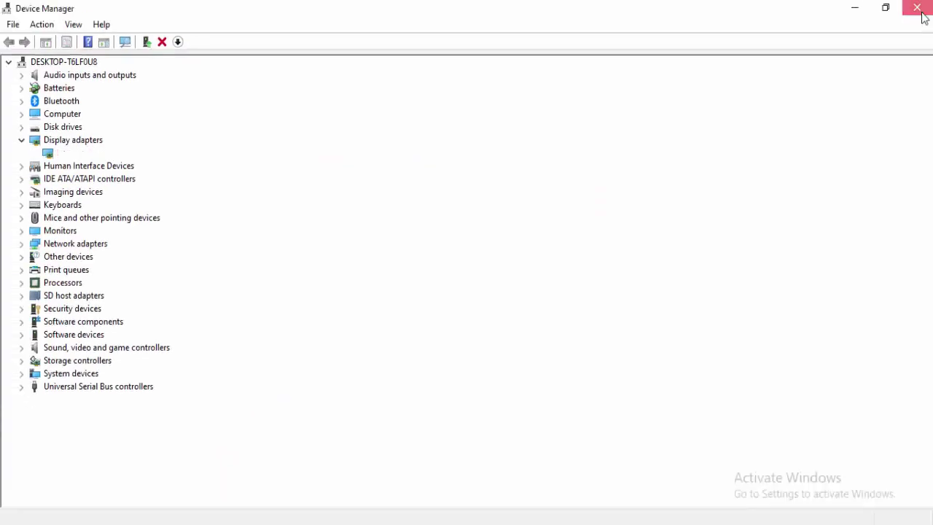
left_click(923, 13)
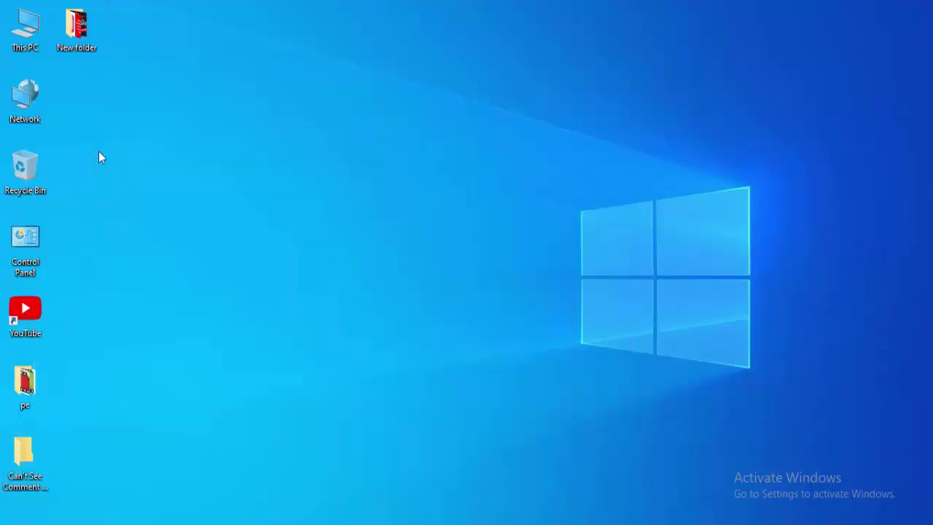
- Search 'download windows 10' and download the Update Assistant, set to open when done
left_click(439, 305)
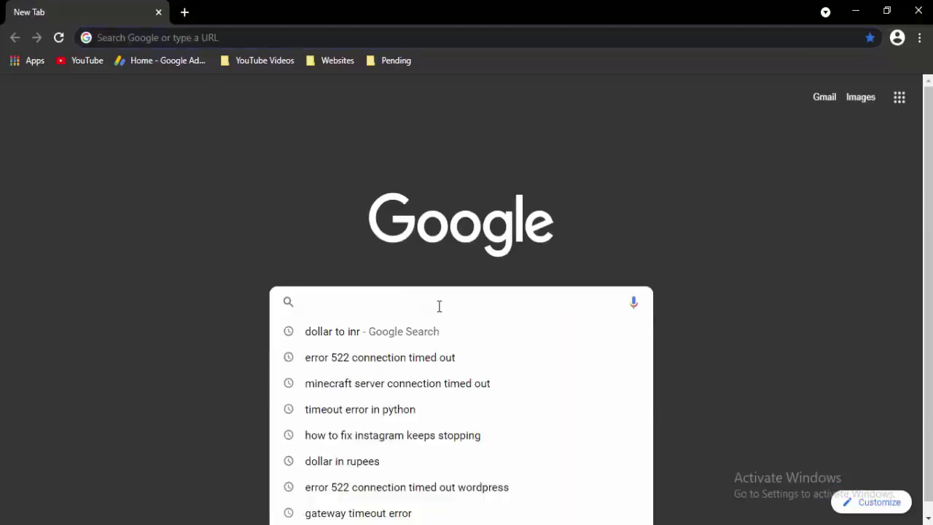
type("download windows ")
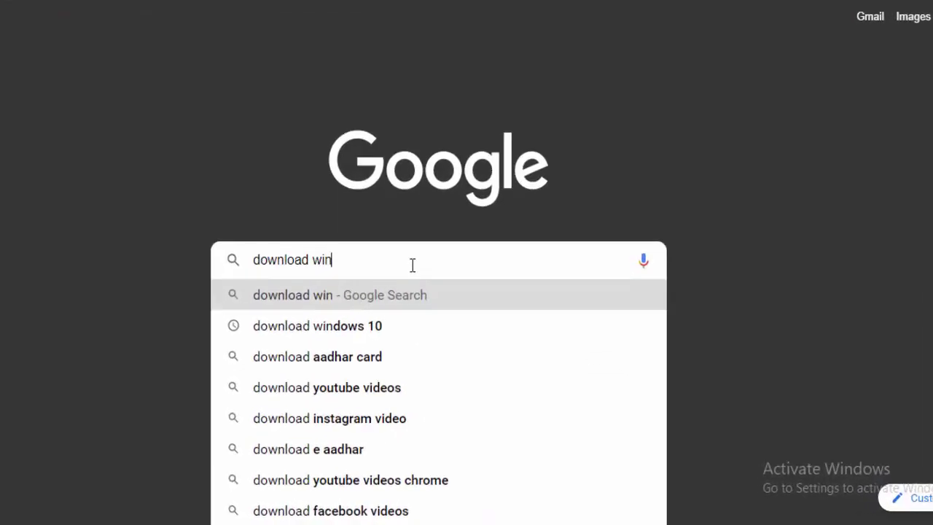
type("10")
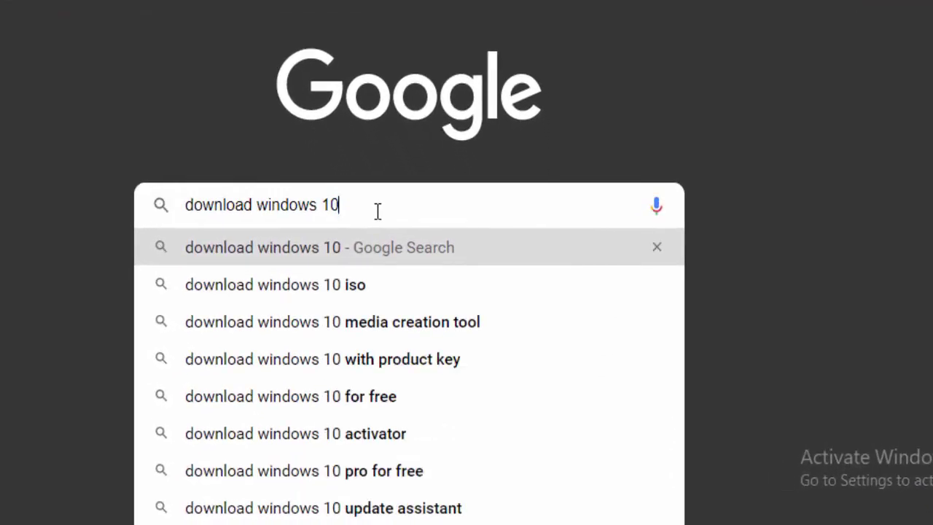
key("Return")
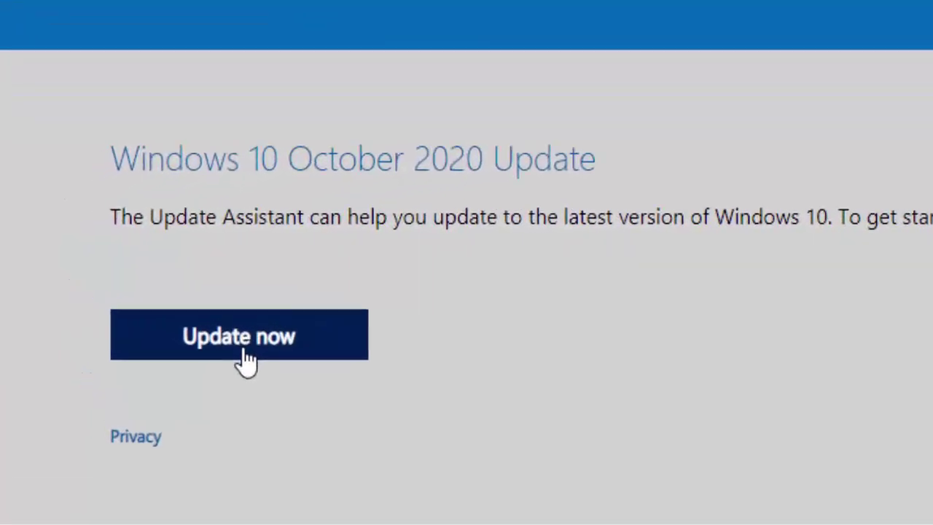
left_click(243, 358)
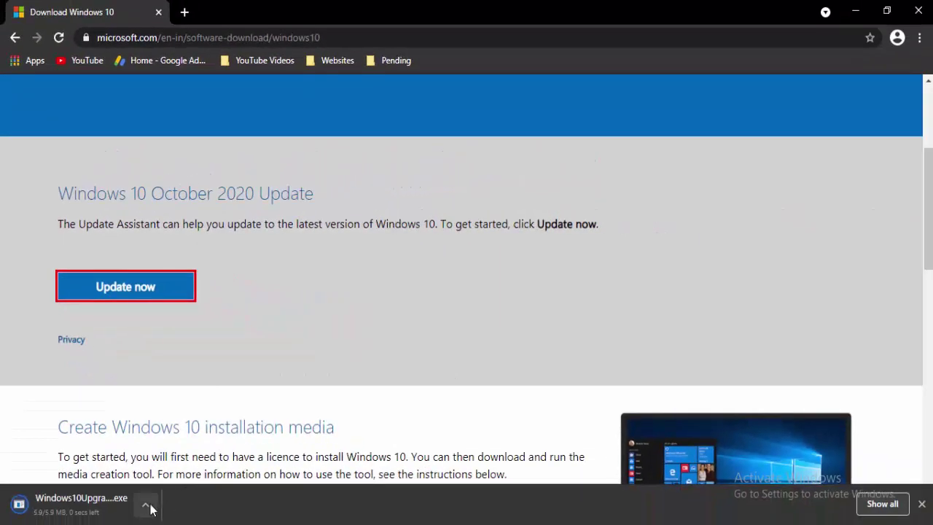
left_click(148, 504)
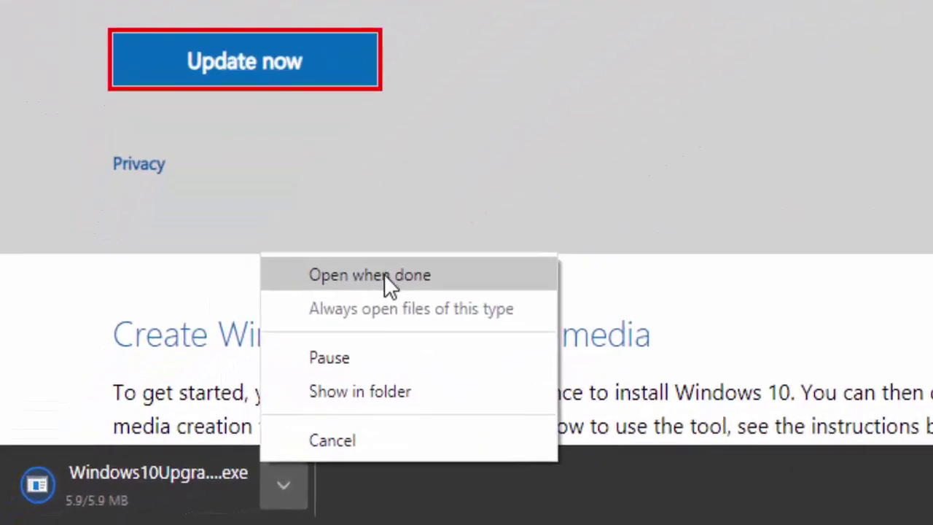
left_click(384, 274)
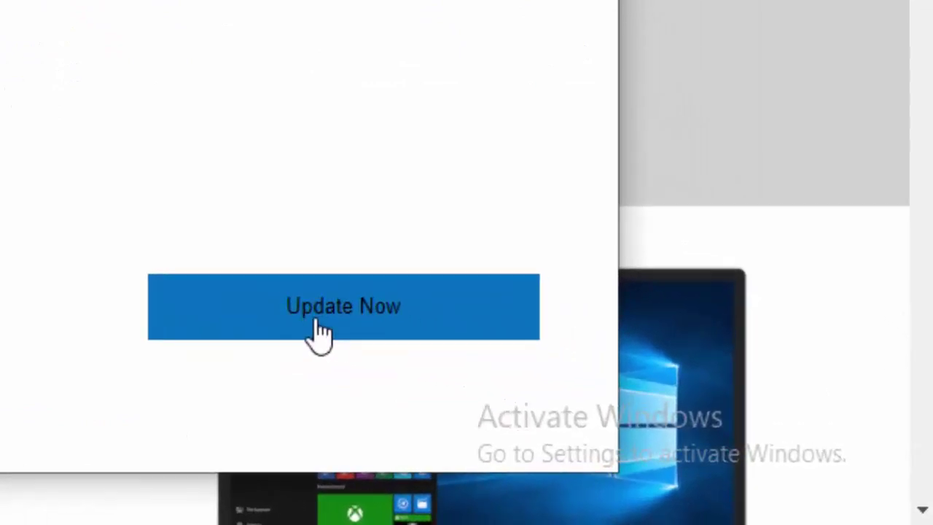
- Start the Windows 10 update and continue past the compatibility check to begin downloading
left_click(321, 334)
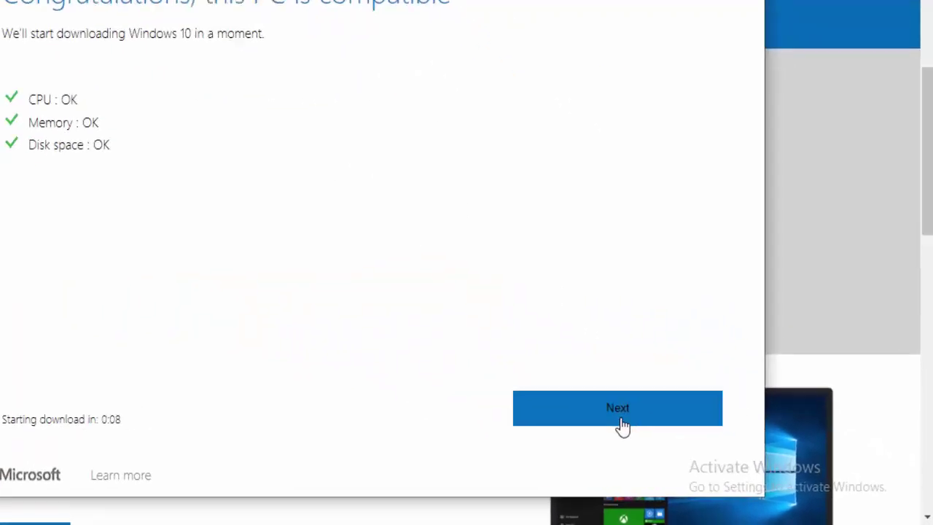
left_click(620, 417)
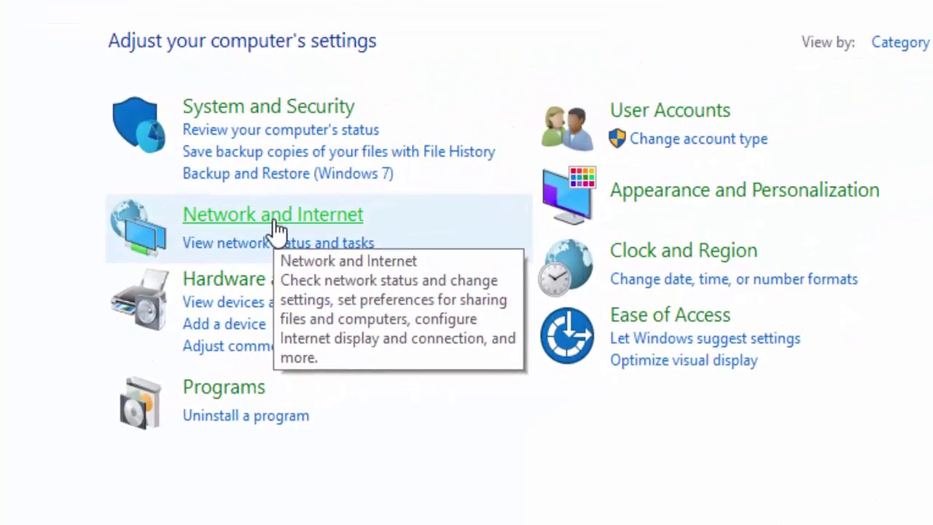
- Go through Network and Sharing Center to the adapter list and open Broadband Connection's properties
left_click(282, 219)
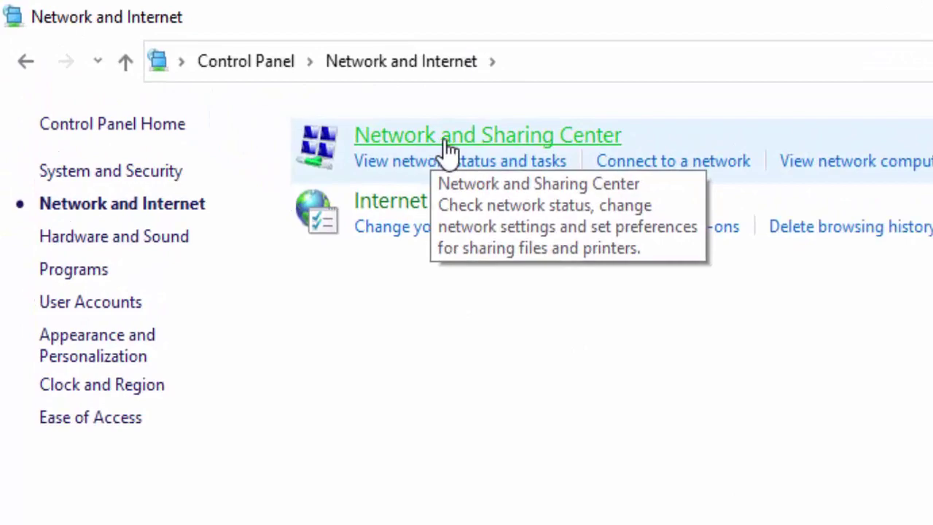
left_click(446, 150)
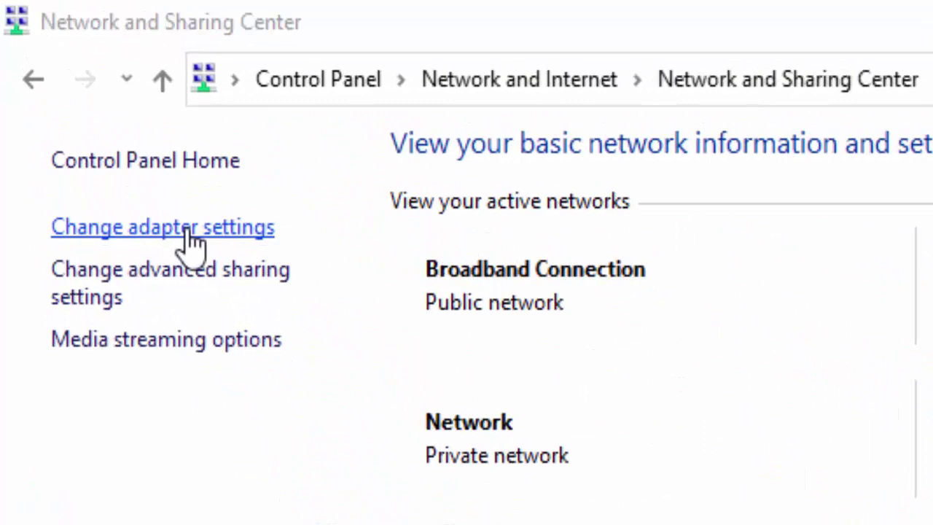
left_click(191, 232)
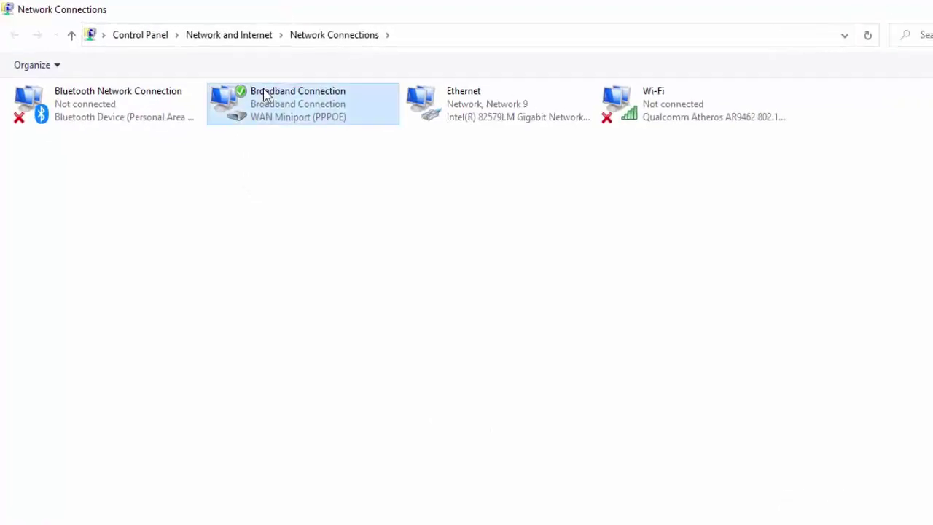
right_click(234, 78)
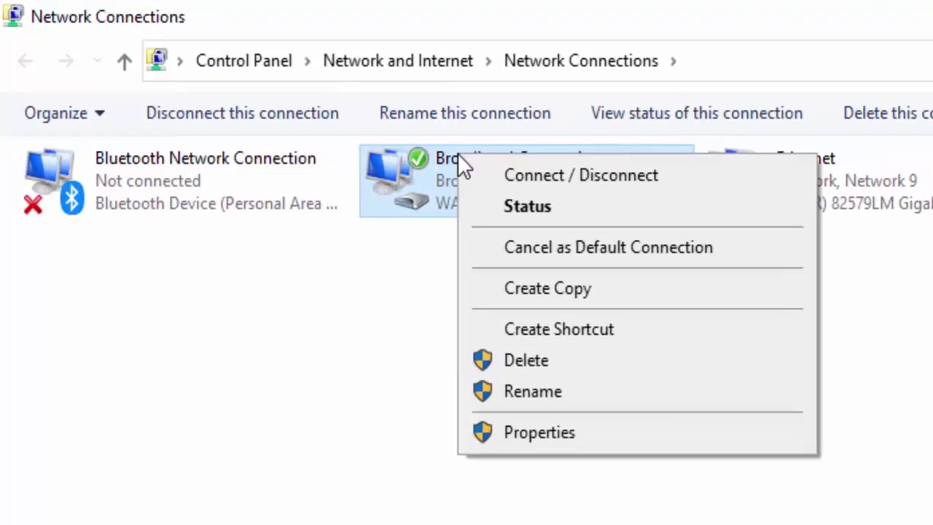
left_click(357, 322)
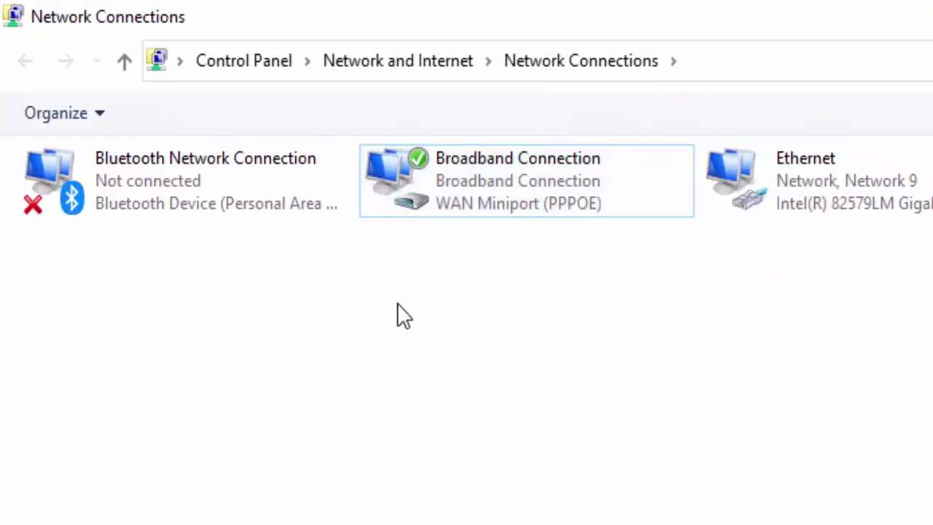
right_click(464, 182)
left_click(564, 459)
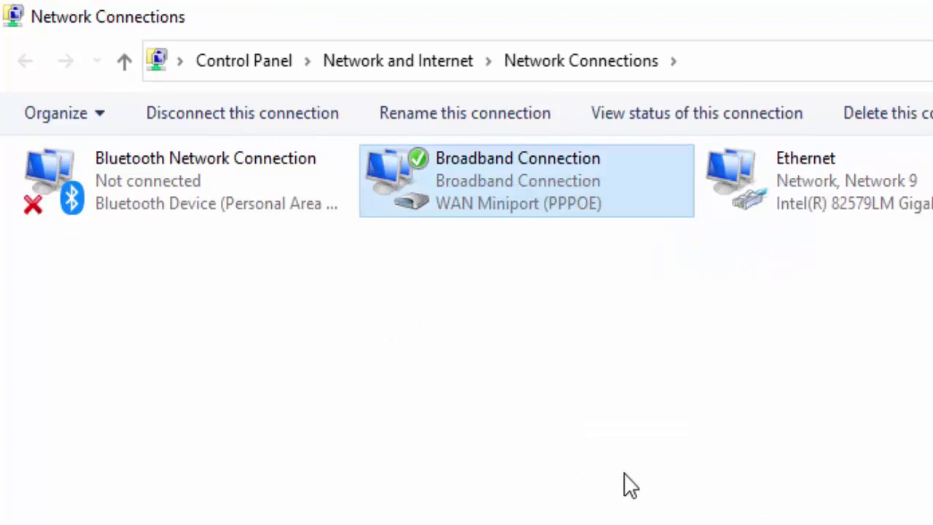
- Open the Internet Protocol Version 4 (TCP/IPv4) properties of the Broadband Connection
left_click(846, 260)
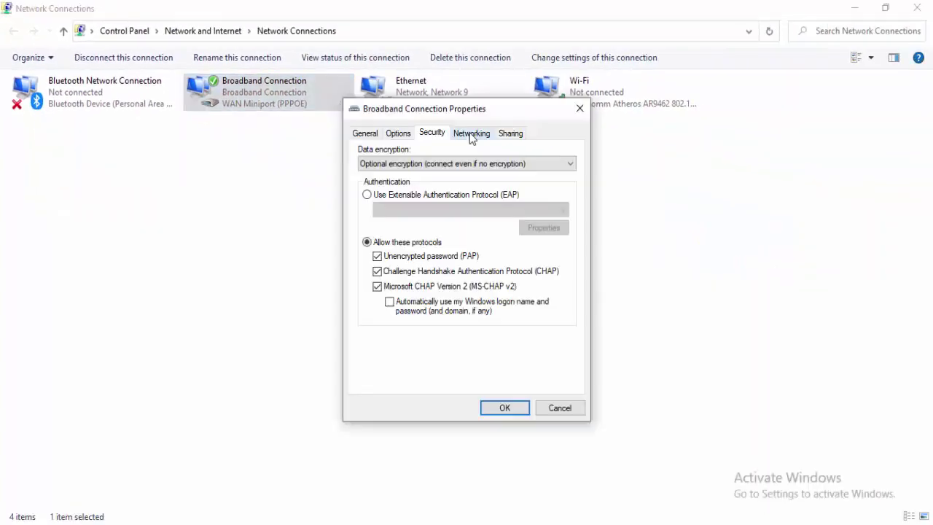
left_click(472, 136)
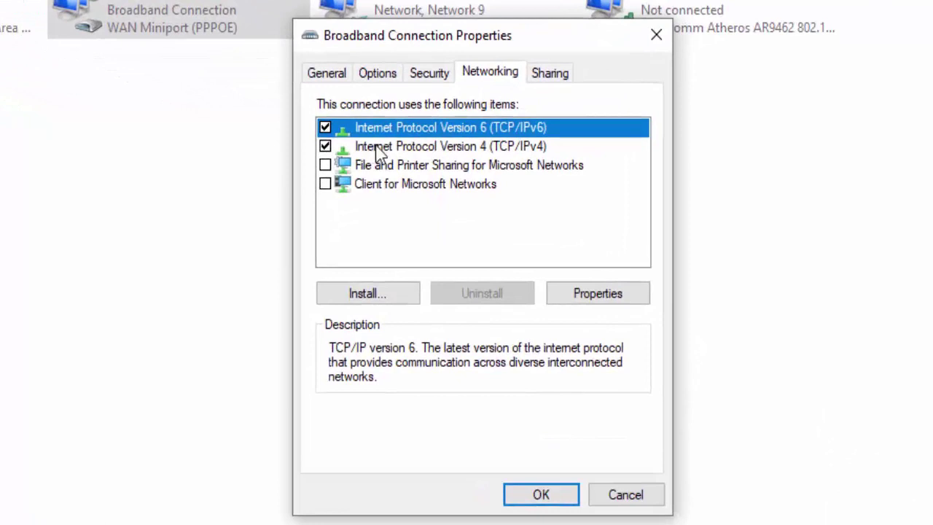
left_click(378, 149)
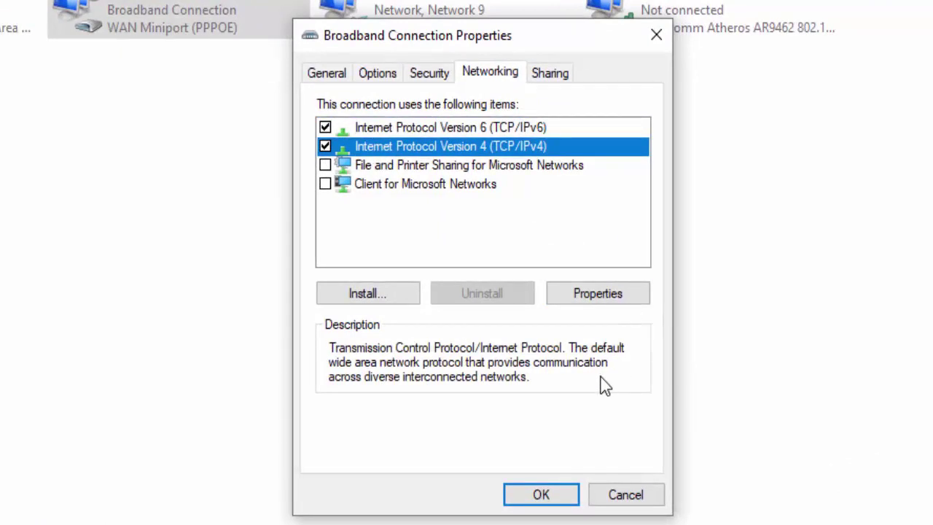
left_click(605, 299)
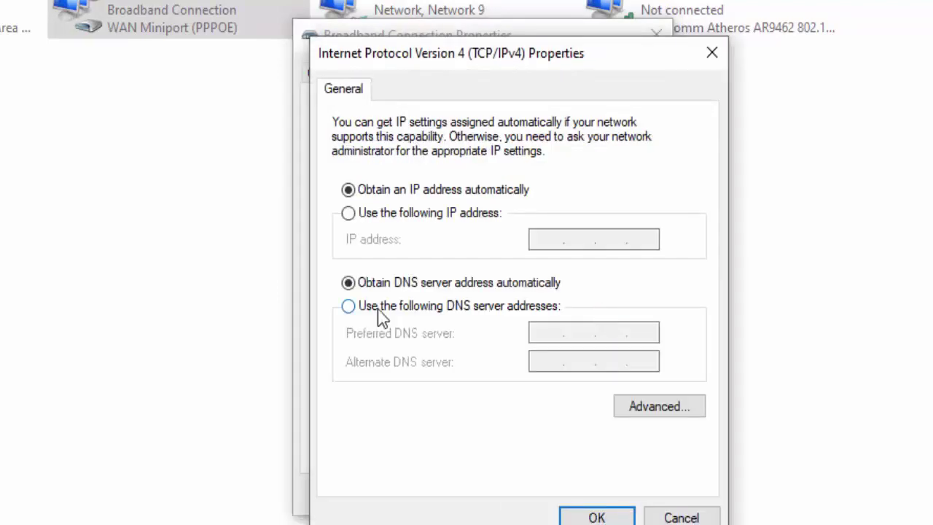
- Set preferred DNS 8.8.8.8 and alternate 8.8.4.4, apply, and close the network windows
left_click(458, 312)
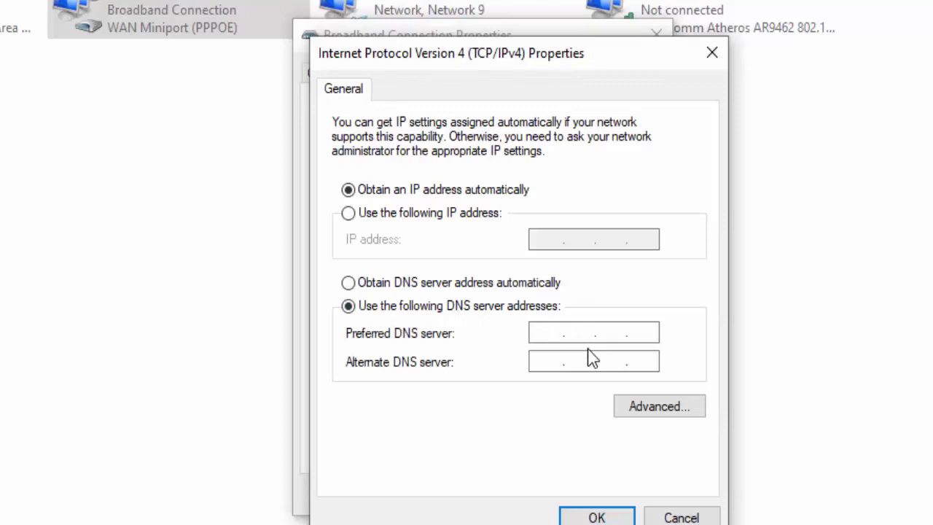
type("8.8.8.8")
left_click(547, 365)
type("8.8.4.4")
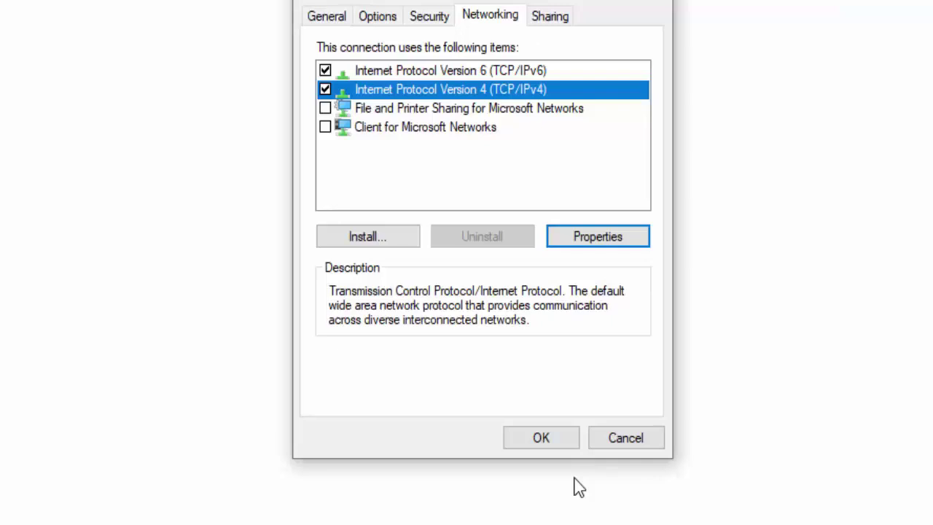
left_click(546, 444)
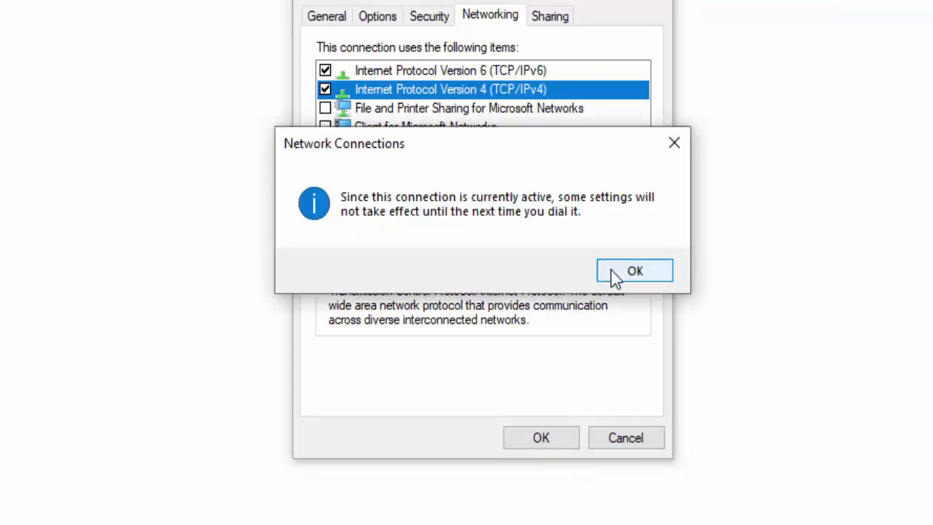
left_click(612, 271)
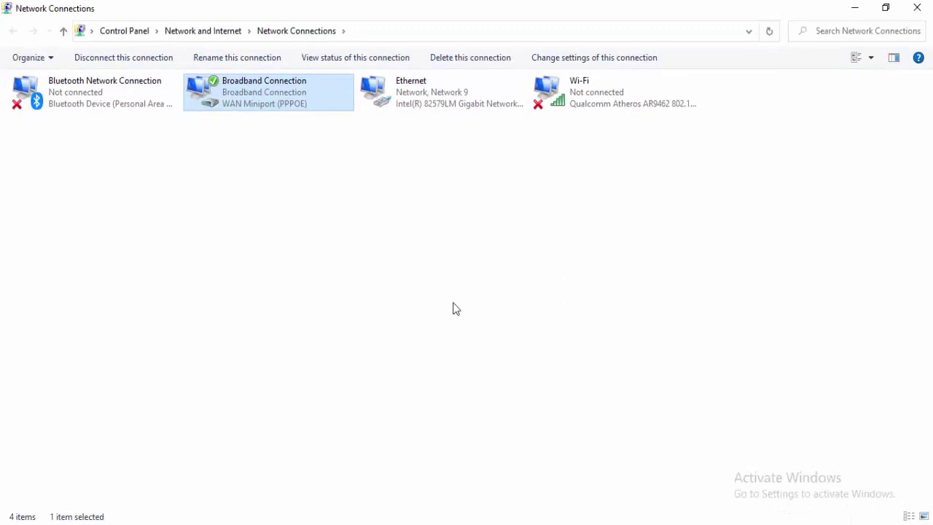
left_click(917, 7)
left_click(926, 7)
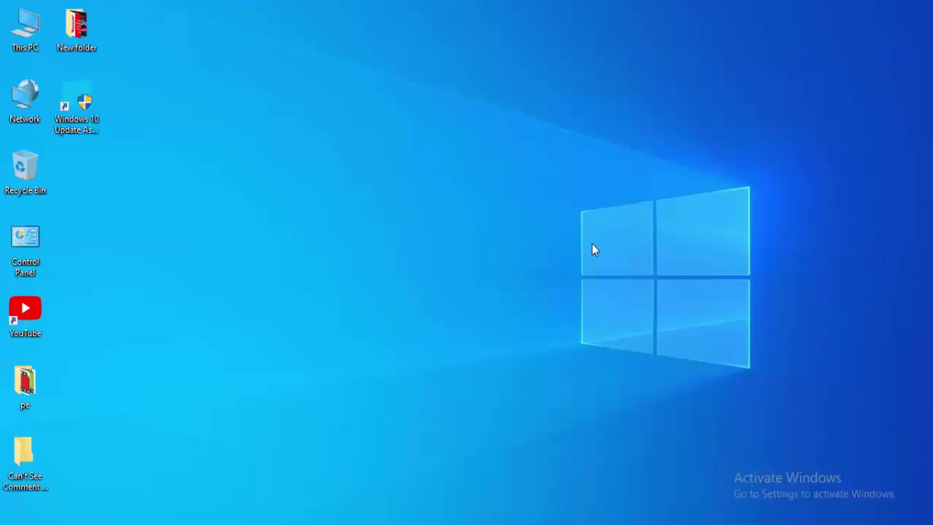